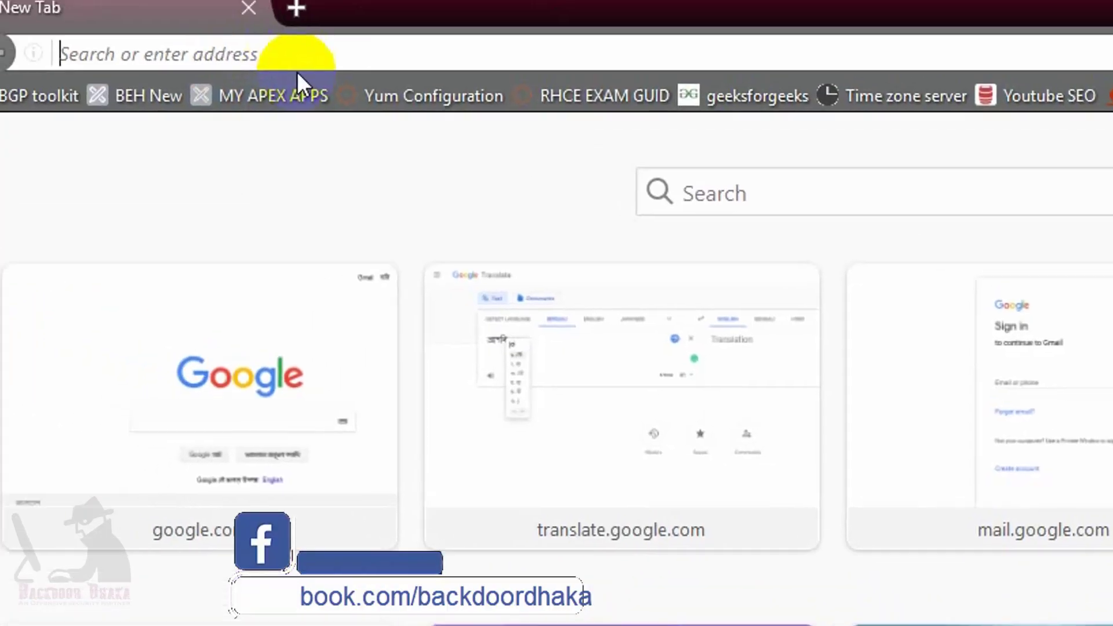
Load the page at 103.254.86.179 in the browser to check what the public address serves
left_click(348, 74)
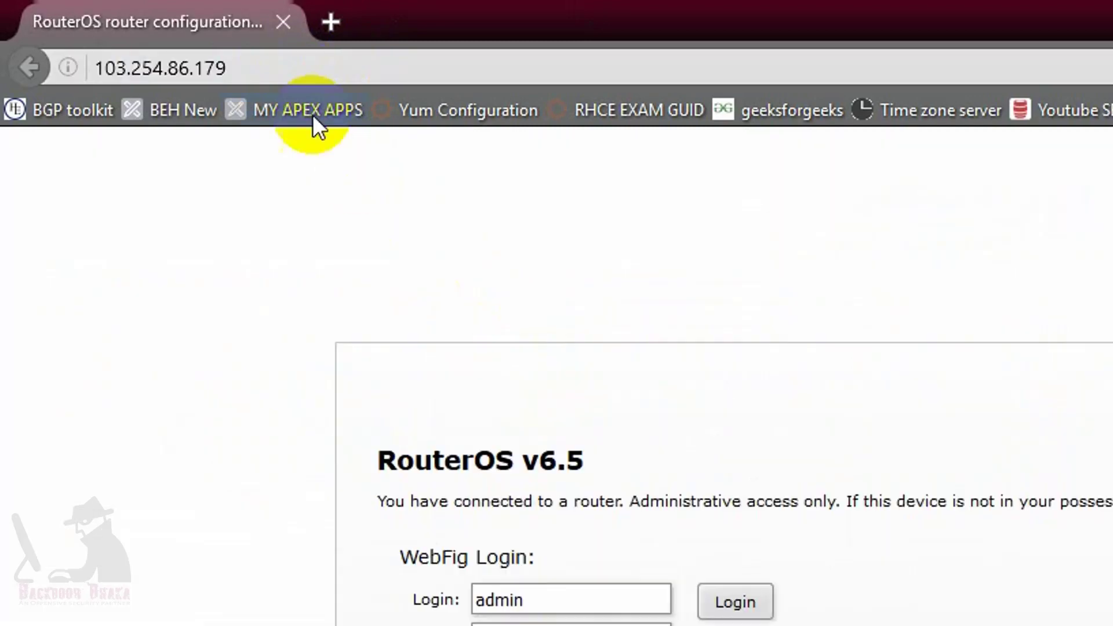
left_click(271, 68)
key("Return")
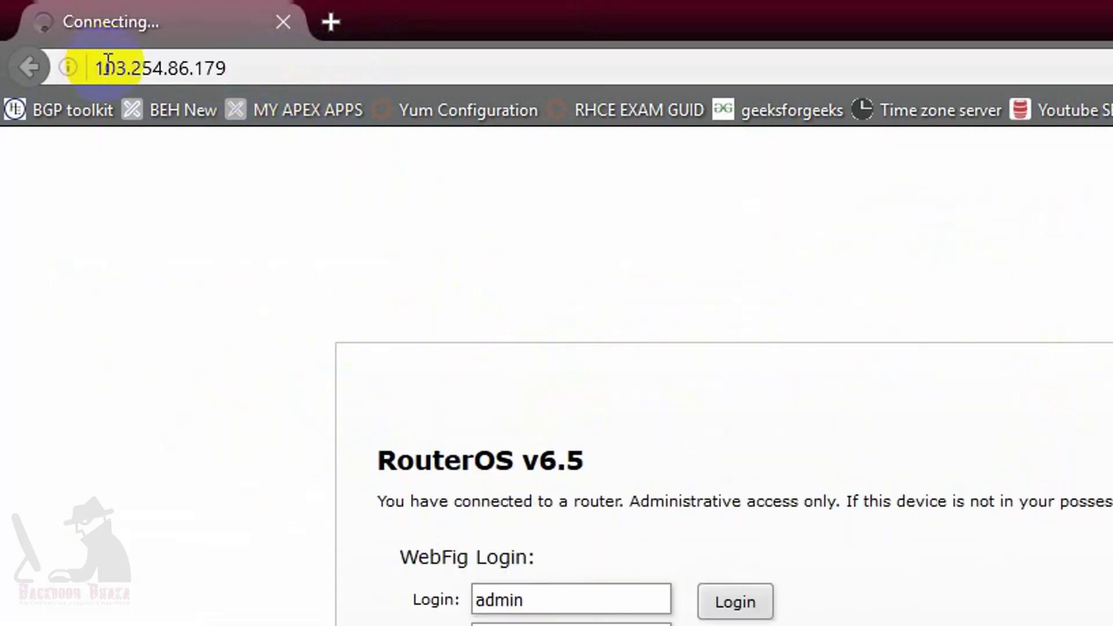
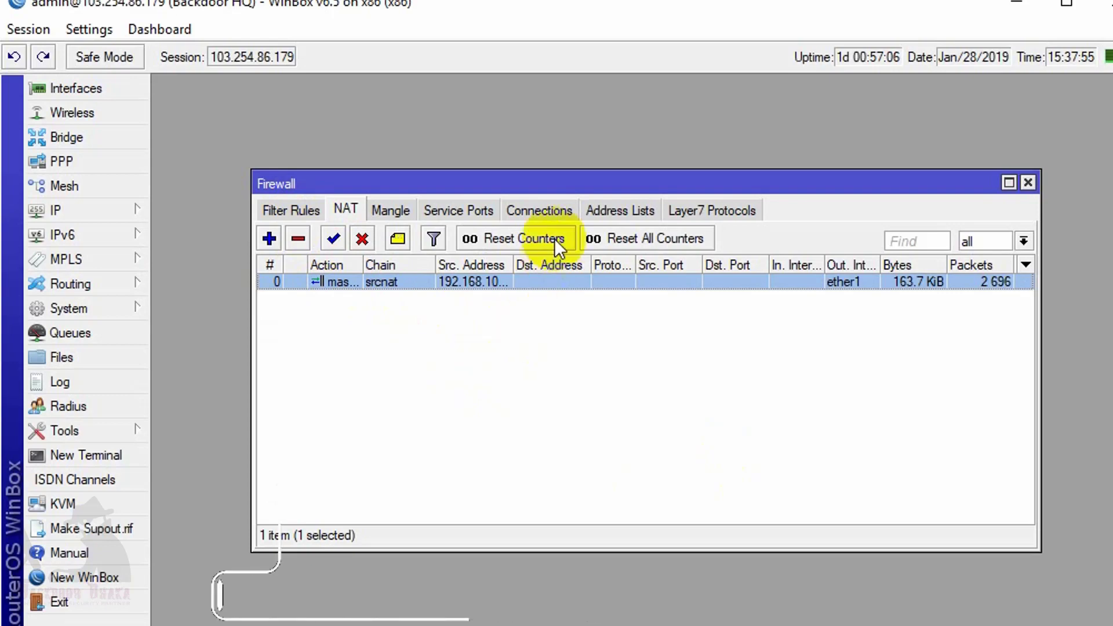
In WinBox, move the ARP list aside, start a new firewall NAT rule and set its chain to dstnat
left_click(535, 214)
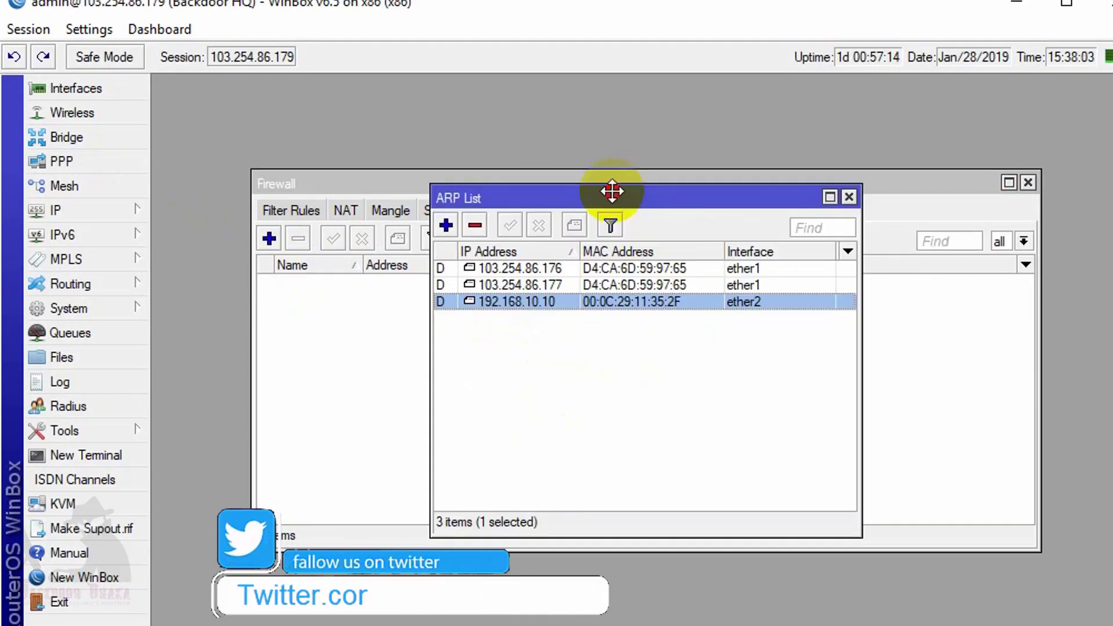
left_click_drag(612, 191, 572, 301)
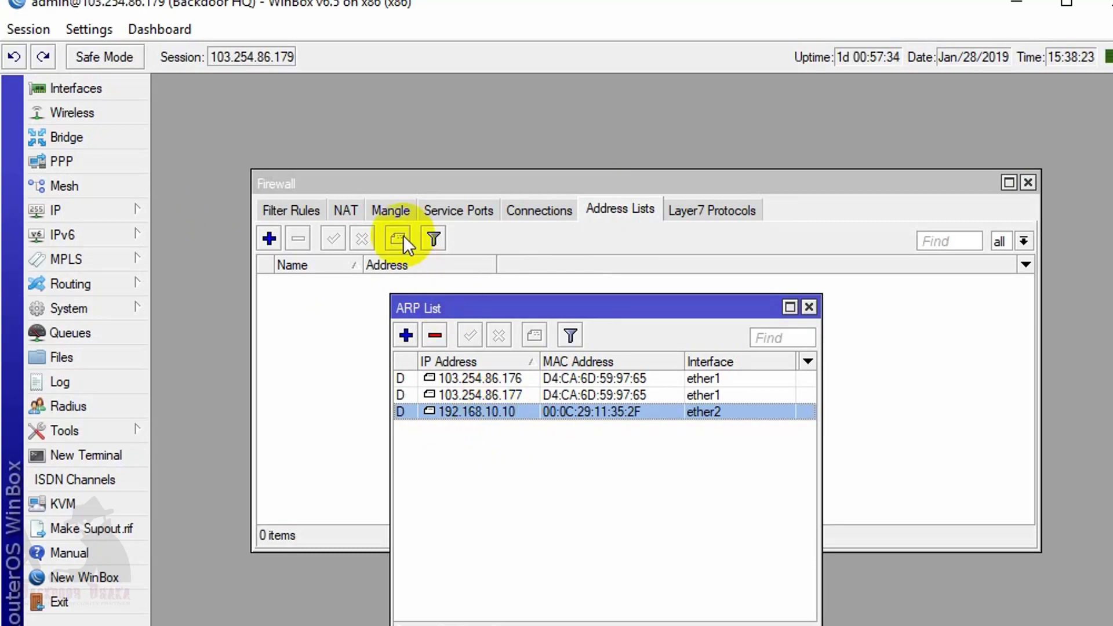
left_click(344, 210)
left_click(264, 237)
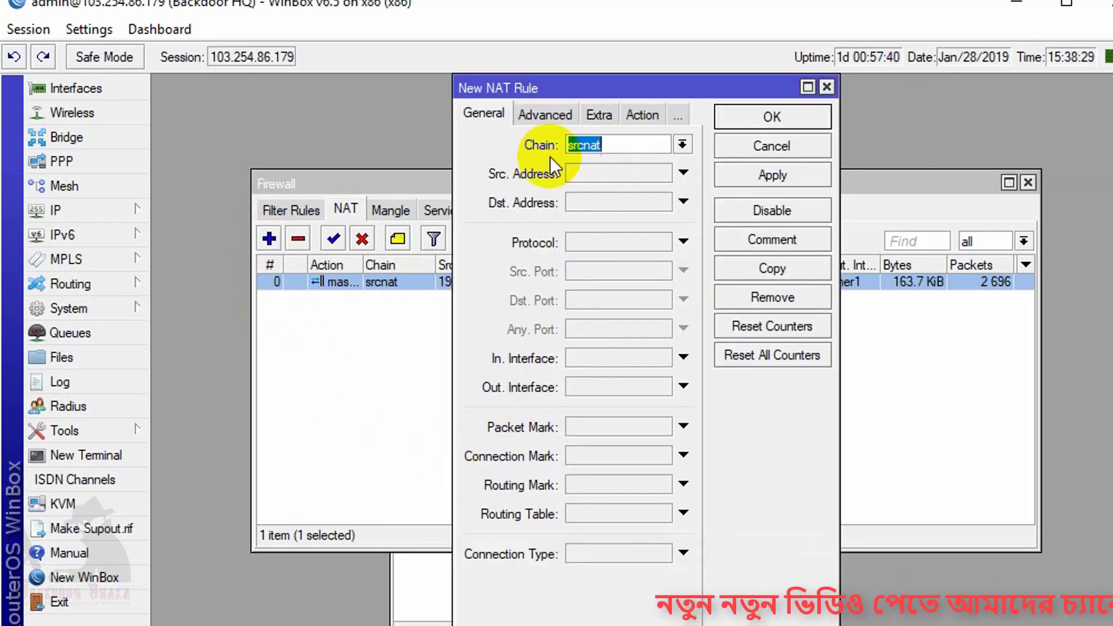
left_click(683, 145)
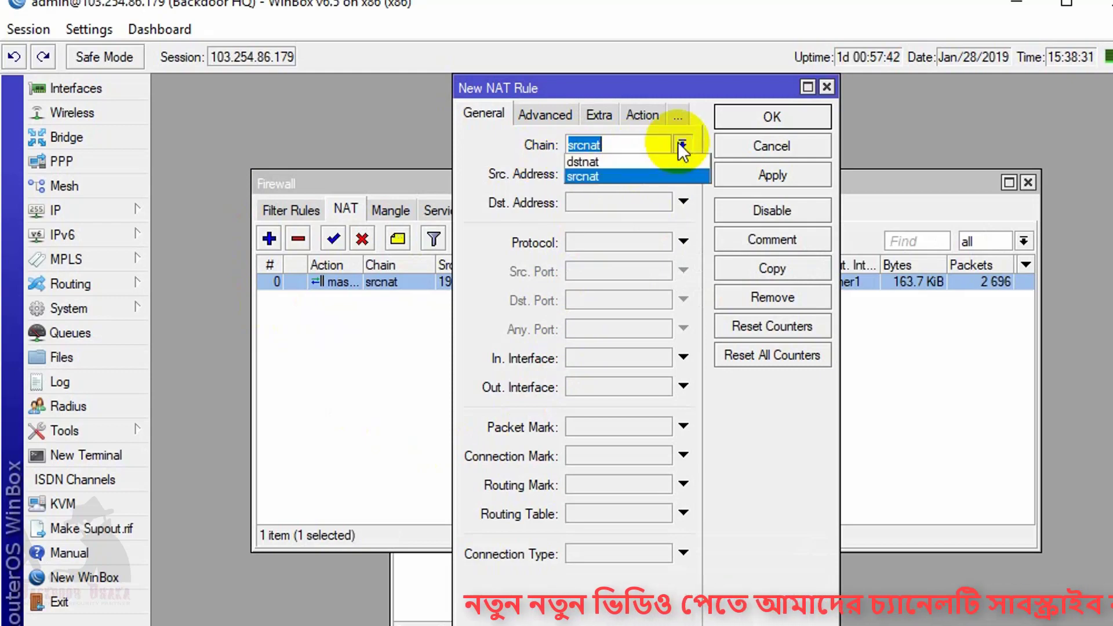
left_click(571, 160)
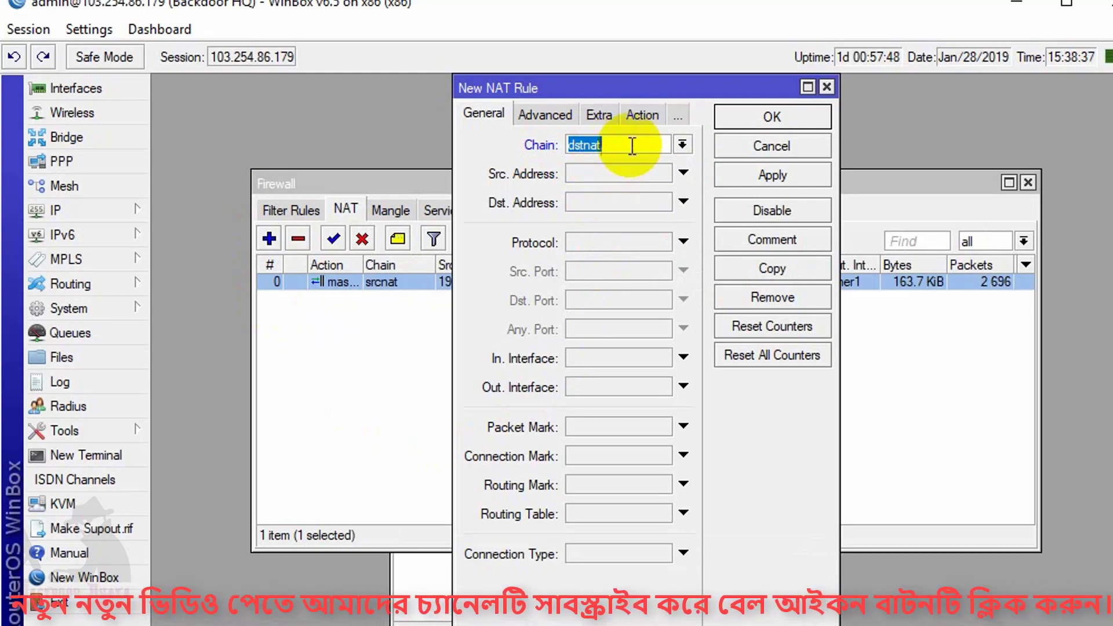
Set the NAT rule's destination address to 103.254.86.179, protocol to 6 (tcp) and destination port to 80
left_click(637, 202)
left_click(646, 202)
double_click(667, 202)
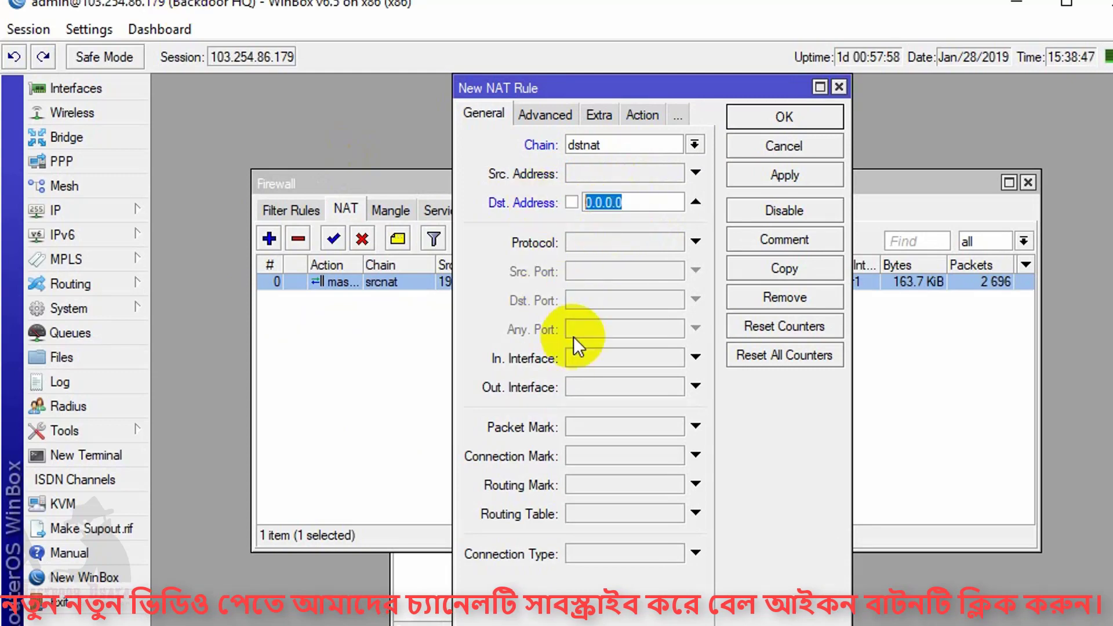
type("103.254.86.")
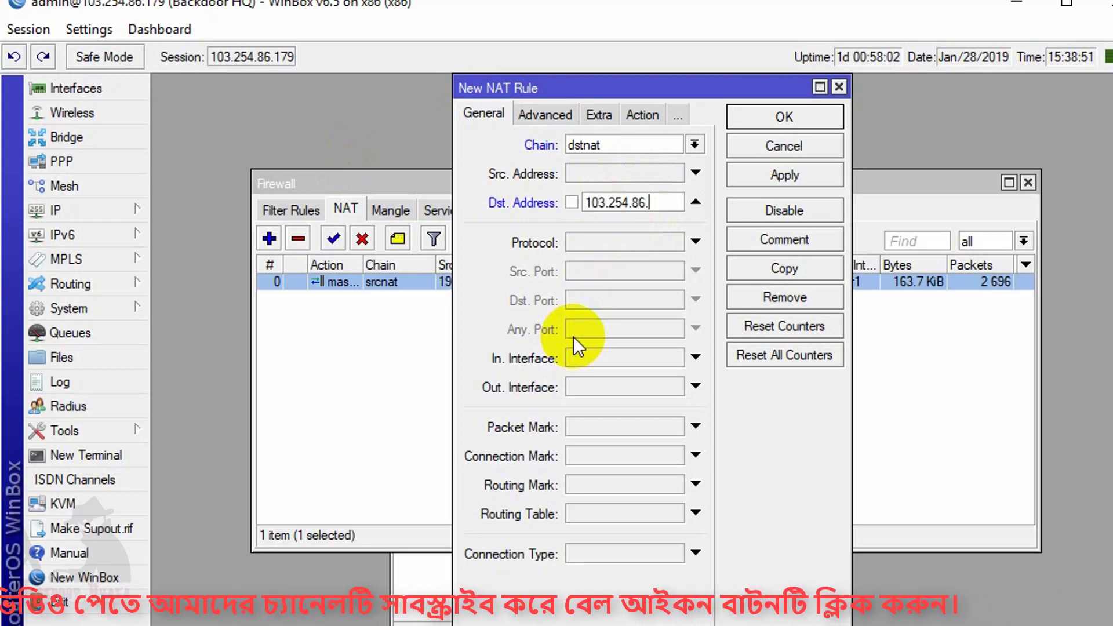
type("179")
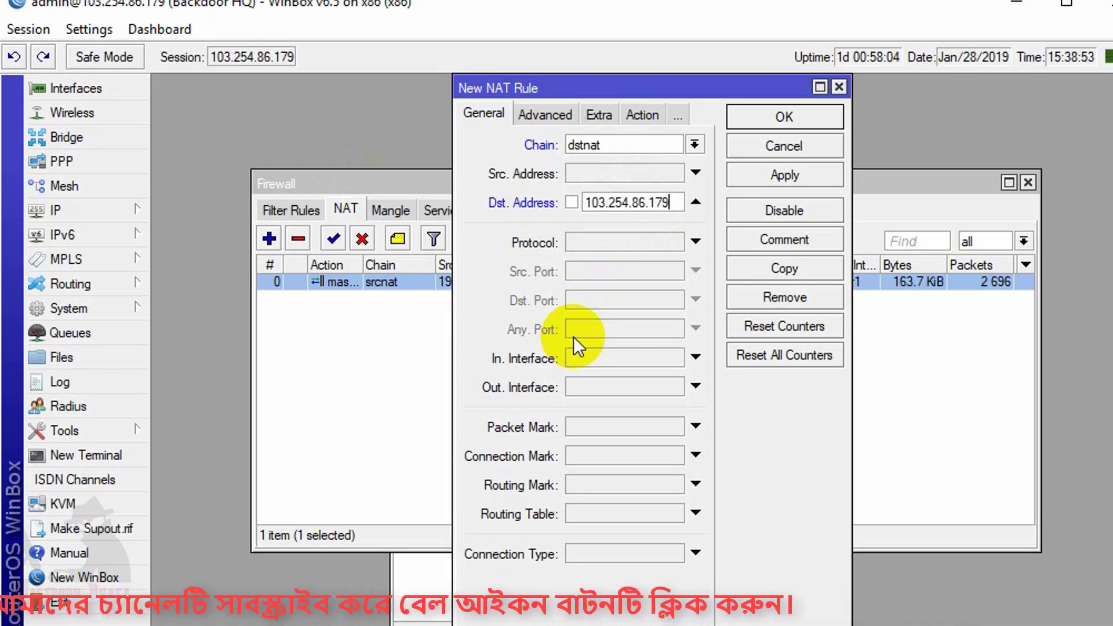
left_click(609, 241)
left_click(636, 256)
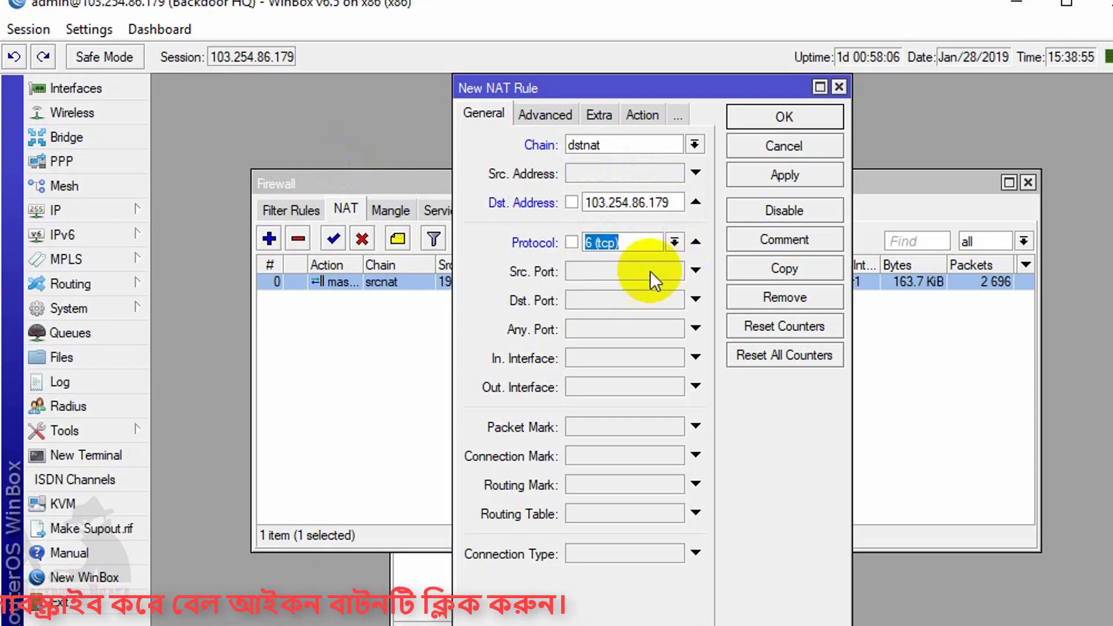
left_click(597, 302)
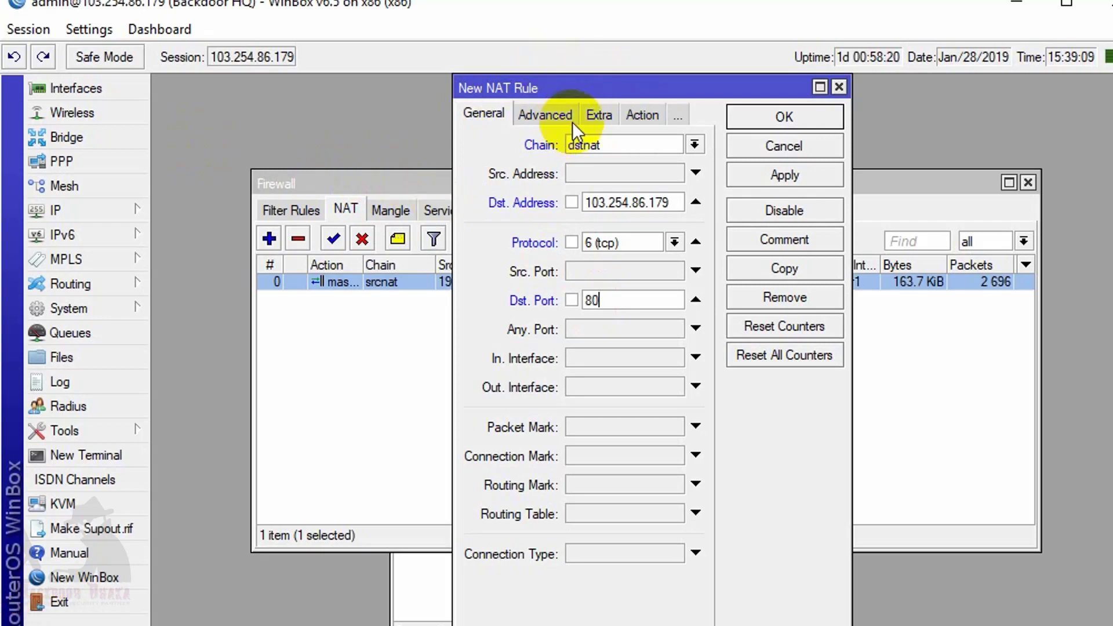
Set the rule's action to dst-nat with target address 192.168.10.10 and port 80, and save the rule
left_click(640, 117)
left_click(695, 144)
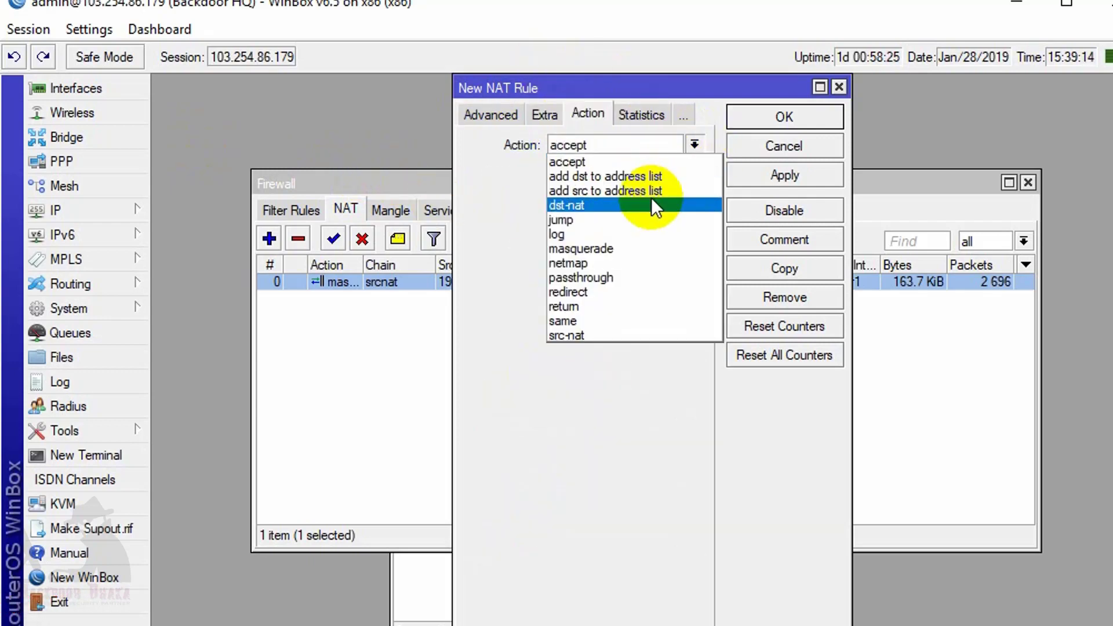
left_click(569, 205)
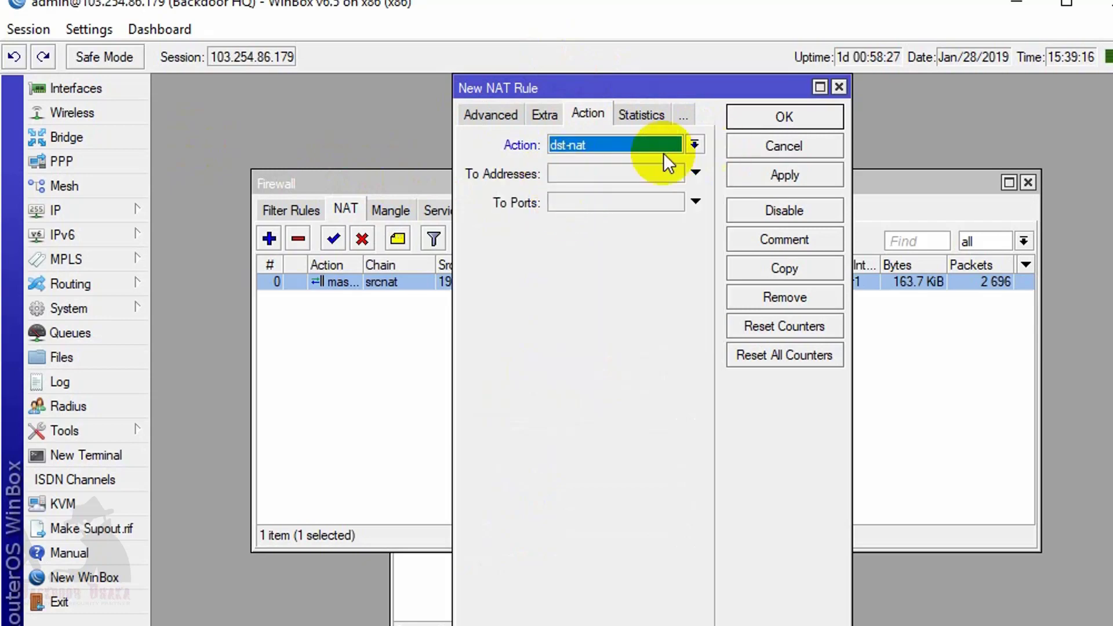
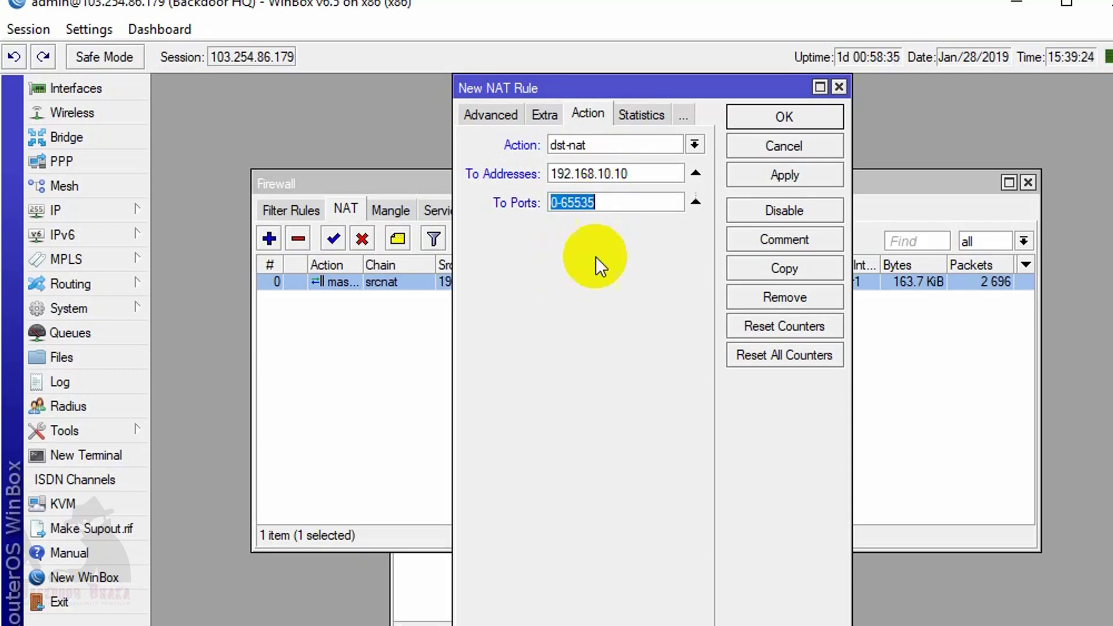
type("80")
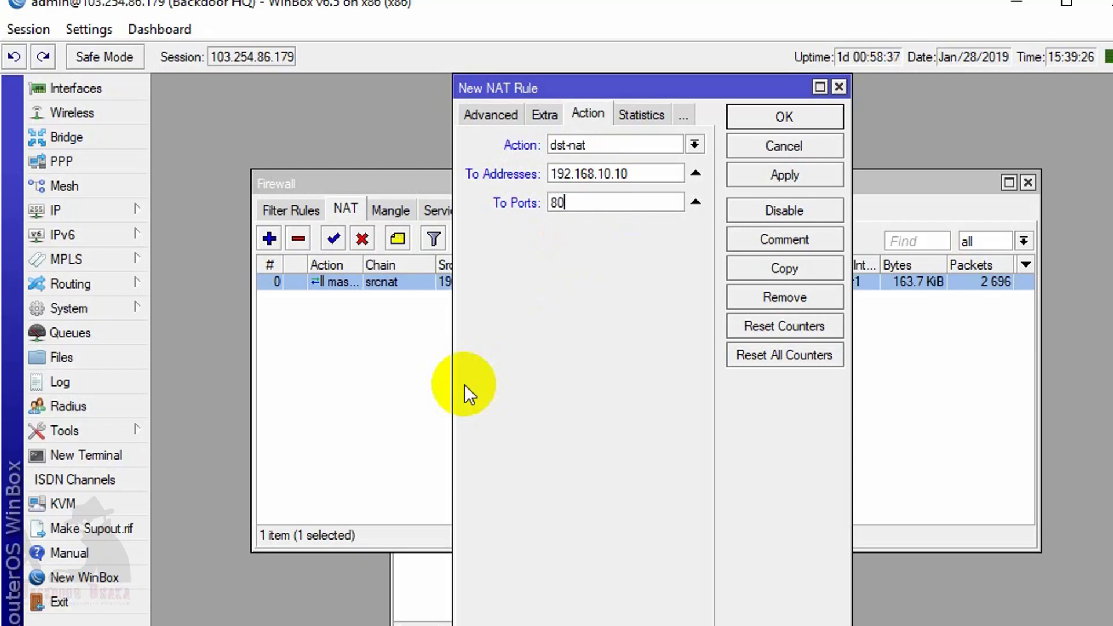
left_click(770, 174)
left_click(758, 121)
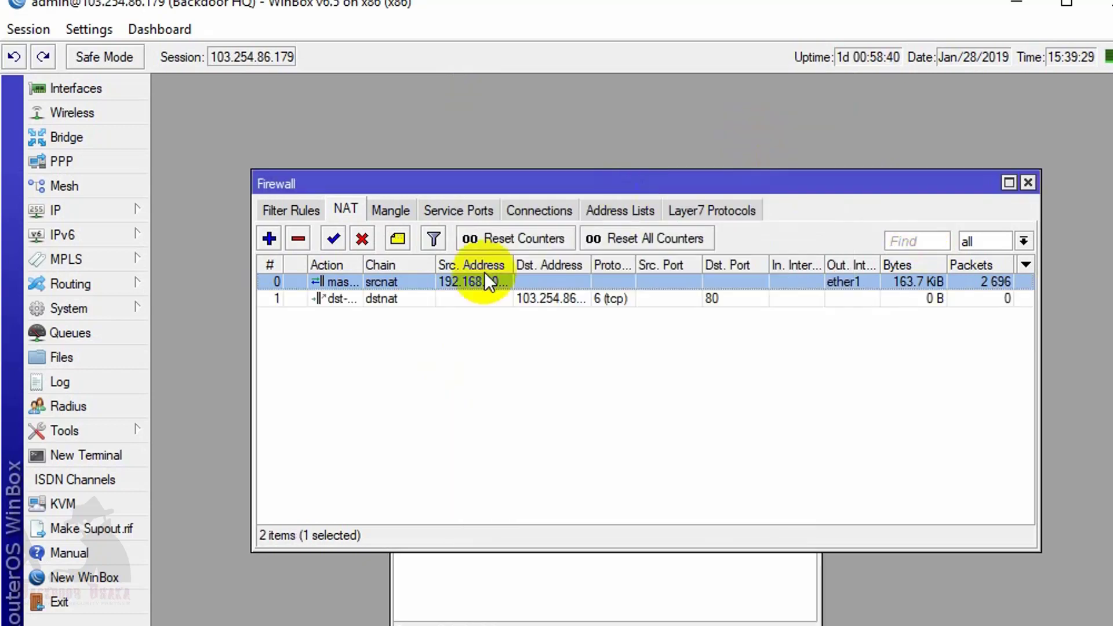
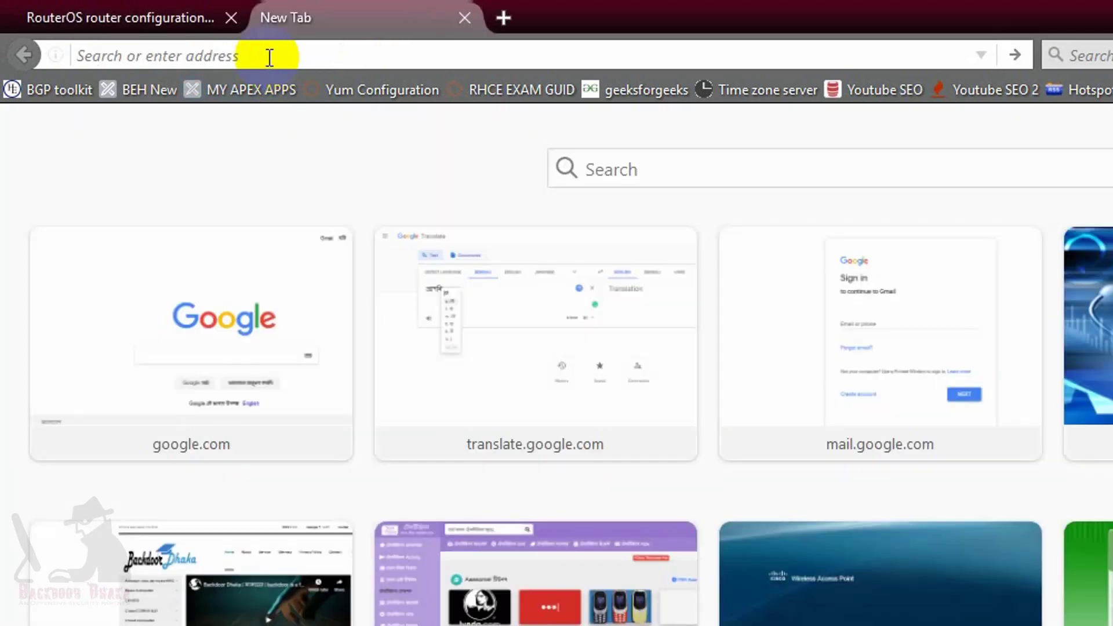
Switch to the browser and try to open 192.168.10.10 in a new tab
type("192.168.")
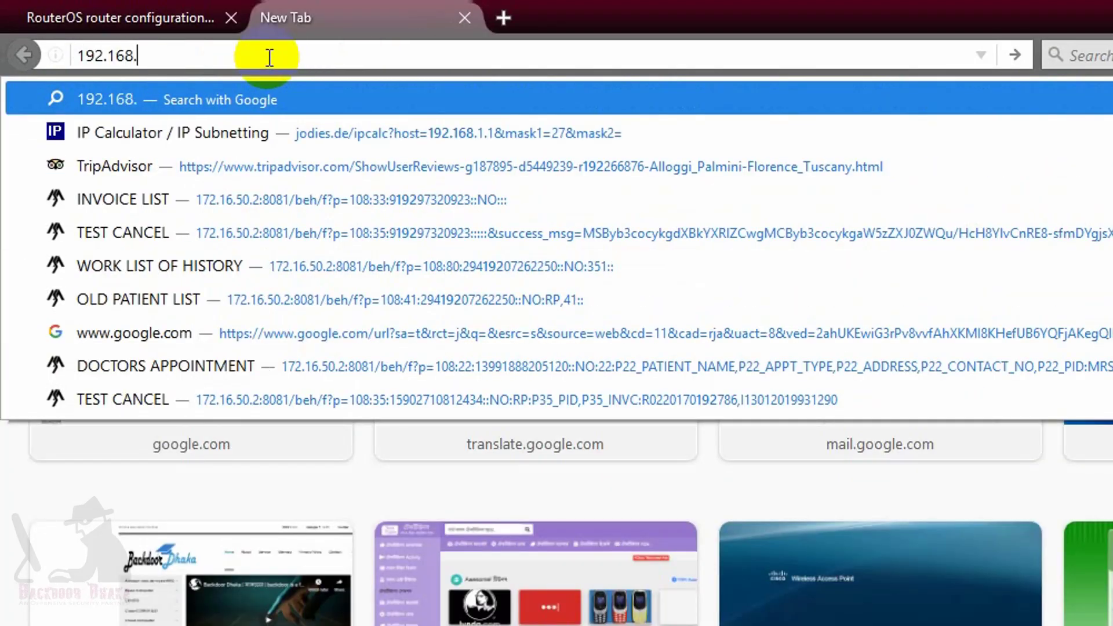
type("10.10")
key("Return")
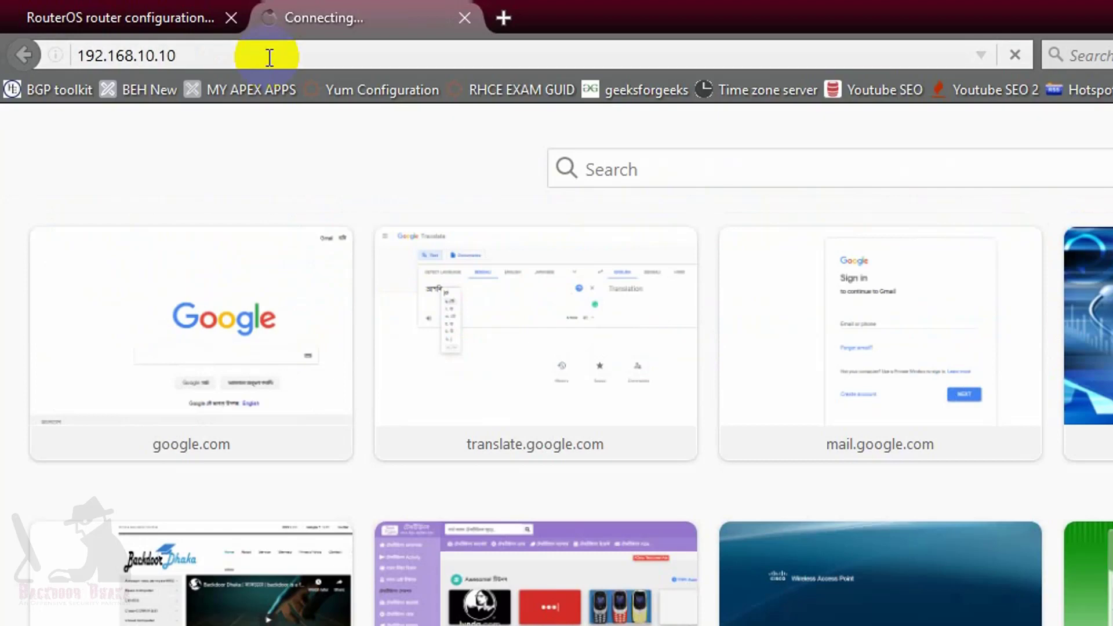
left_click_drag(218, 56, 76, 49)
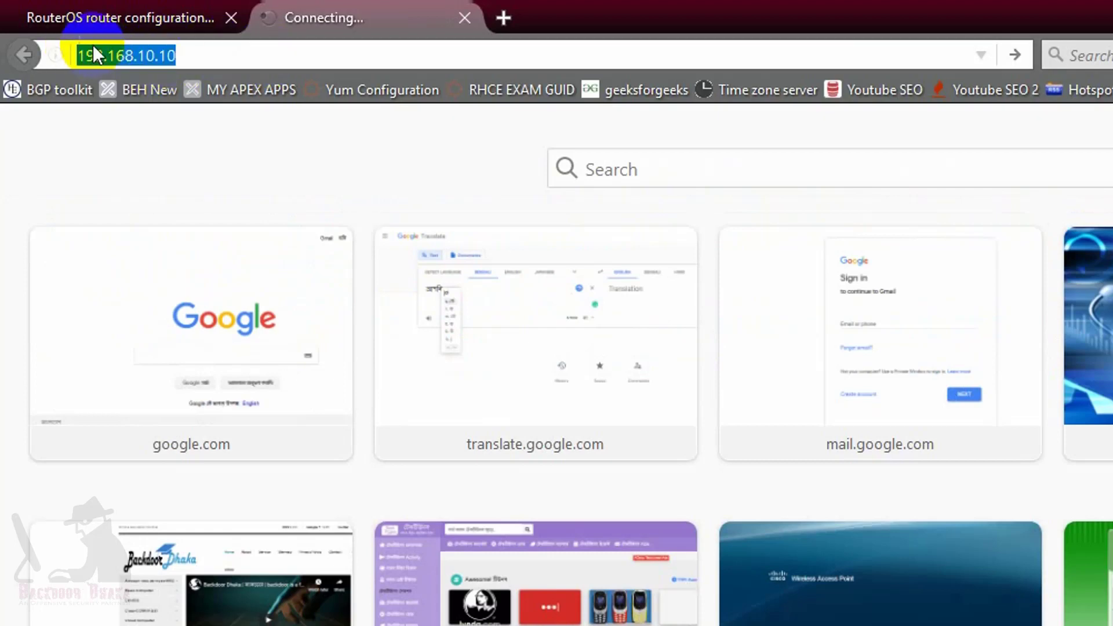
left_click(156, 55)
Reload the 103.254.86.179 tab and look through the page it serves
left_click(176, 27)
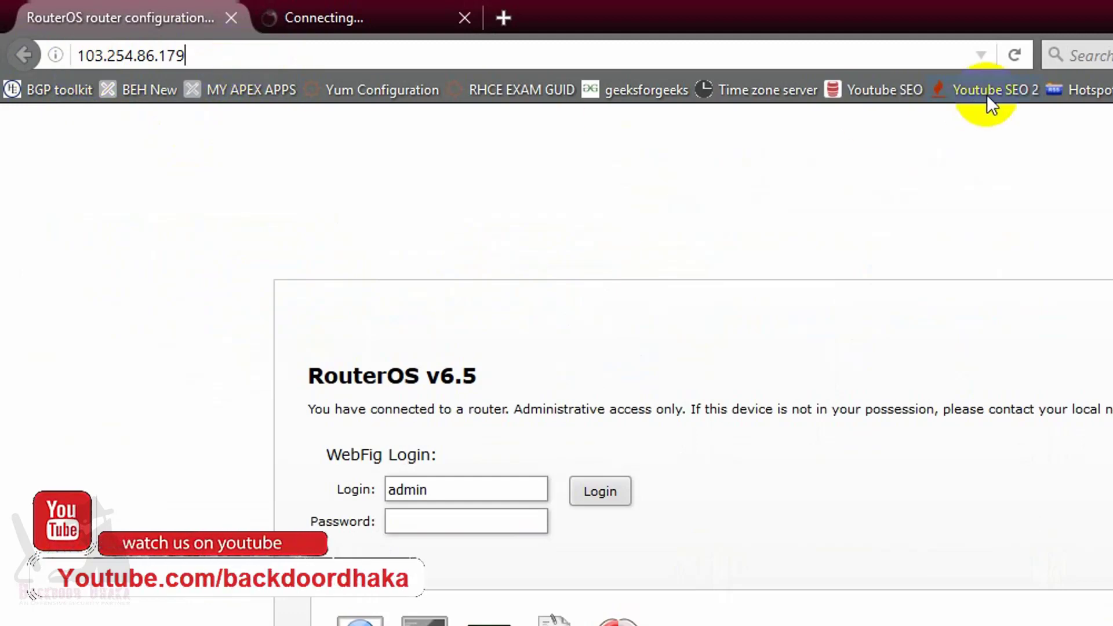
left_click(1014, 55)
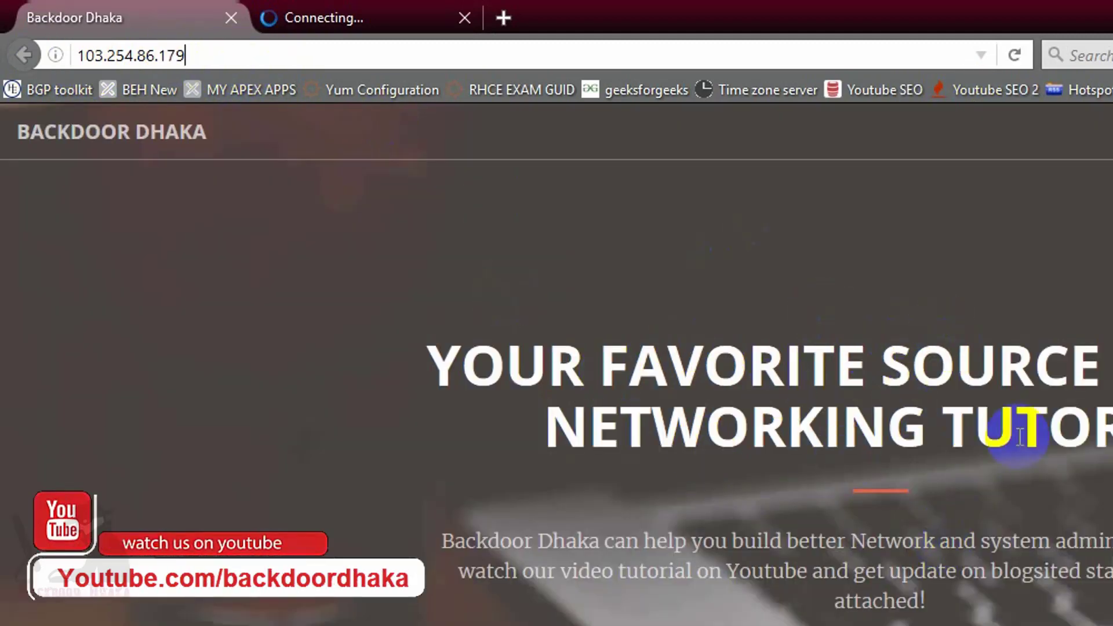
scroll(776, 441, "down", 1)
scroll(776, 441, "down", 10)
scroll(776, 442, "up", 10)
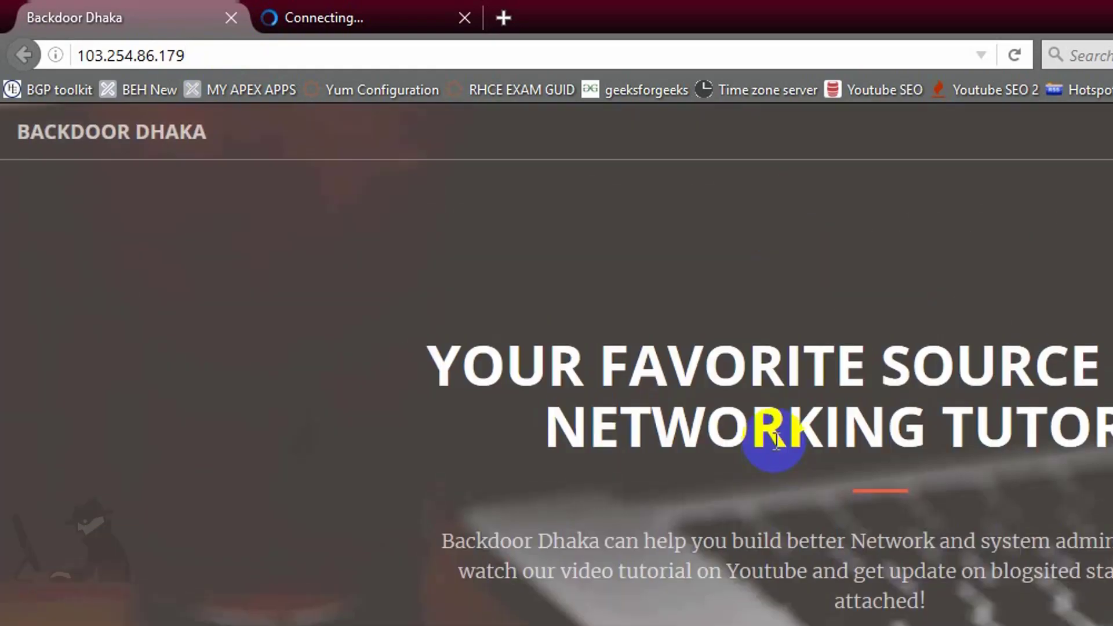
Compare the addresses and contents of the 192.168.10.10 and 103.254.86.179 tabs
left_click(374, 15)
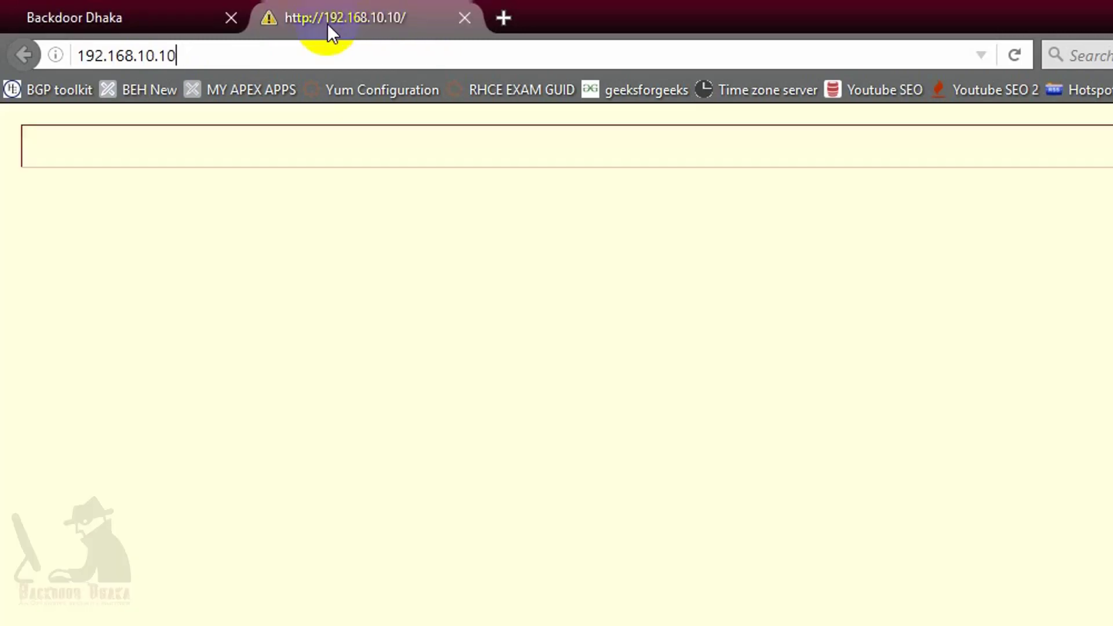
left_click(144, 10)
left_click(290, 19)
left_click_drag(252, 54, 71, 51)
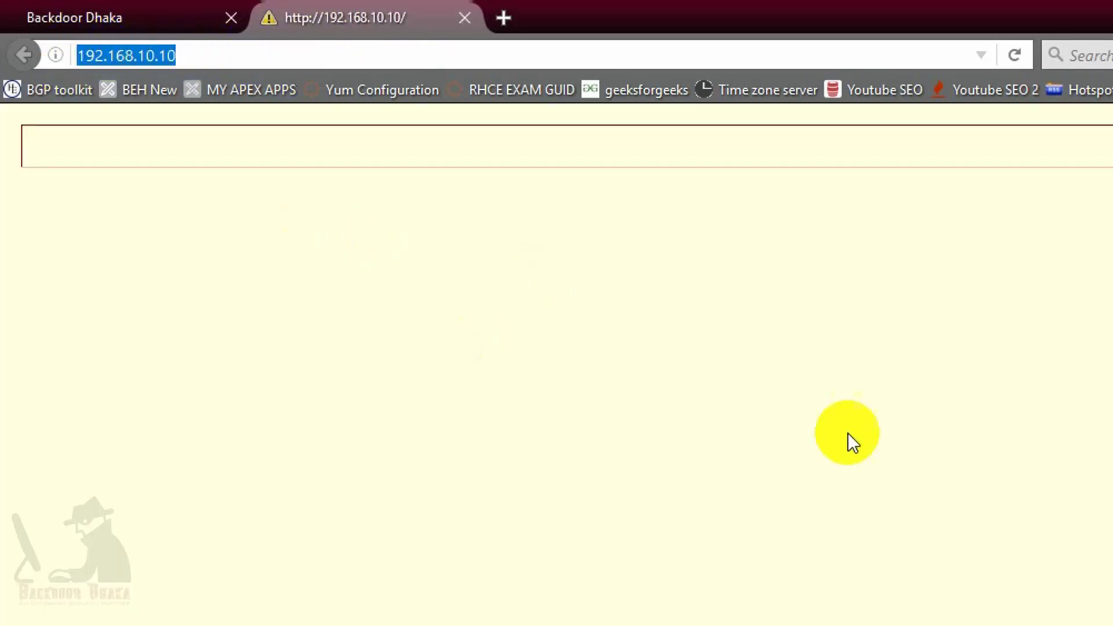
left_click(161, 16)
left_click_drag(224, 53, 74, 53)
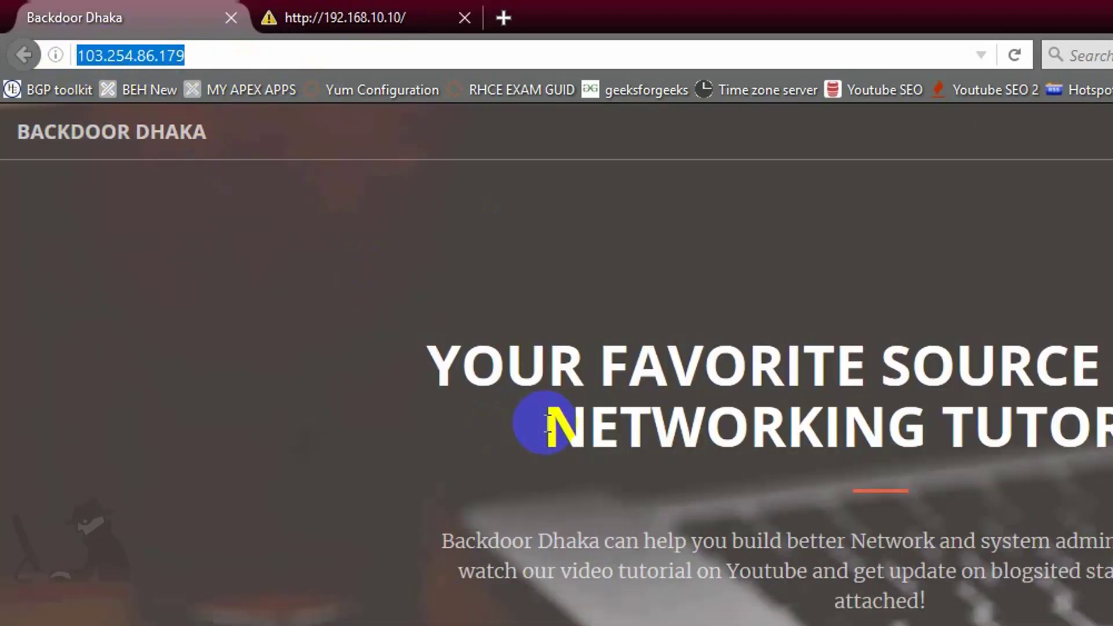
scroll(547, 459, "down", 10)
scroll(547, 458, "up", 10)
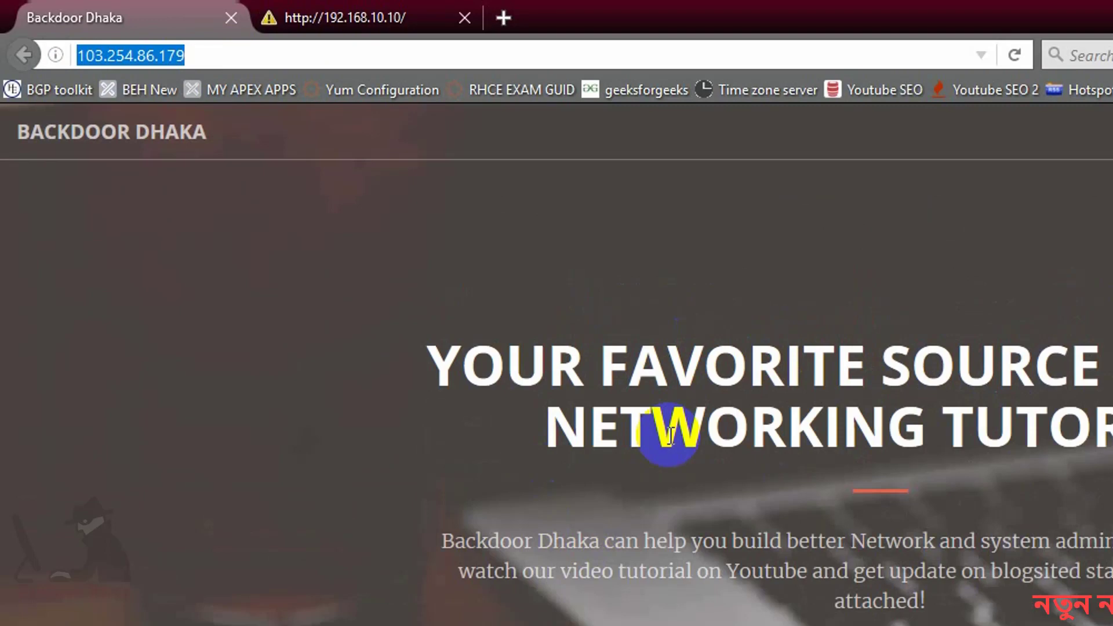
left_click(323, 26)
left_click_drag(228, 53, 66, 54)
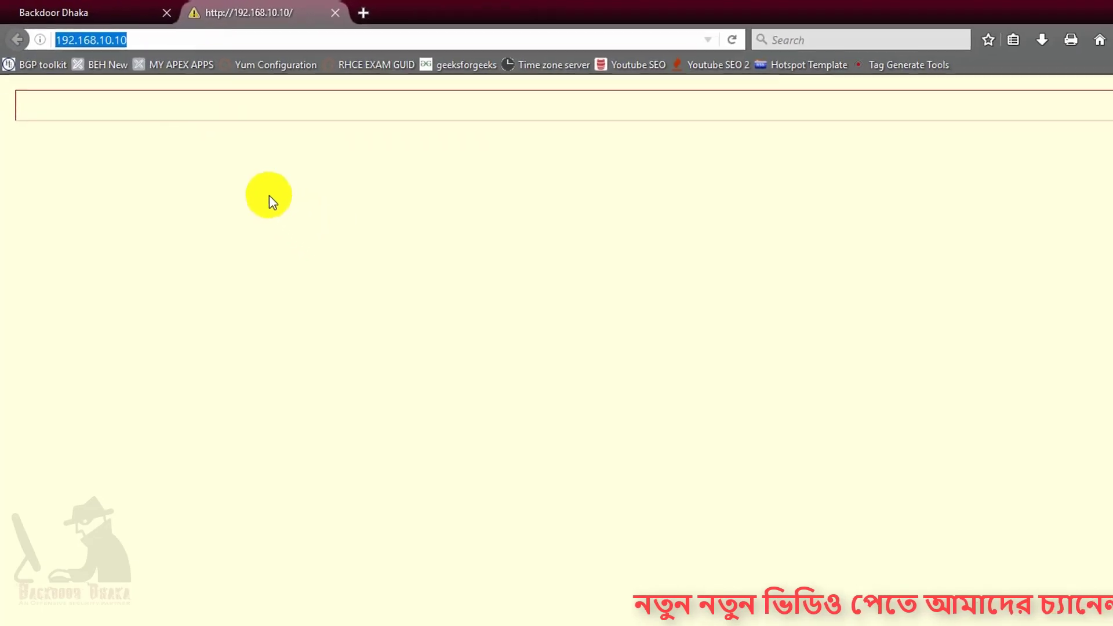
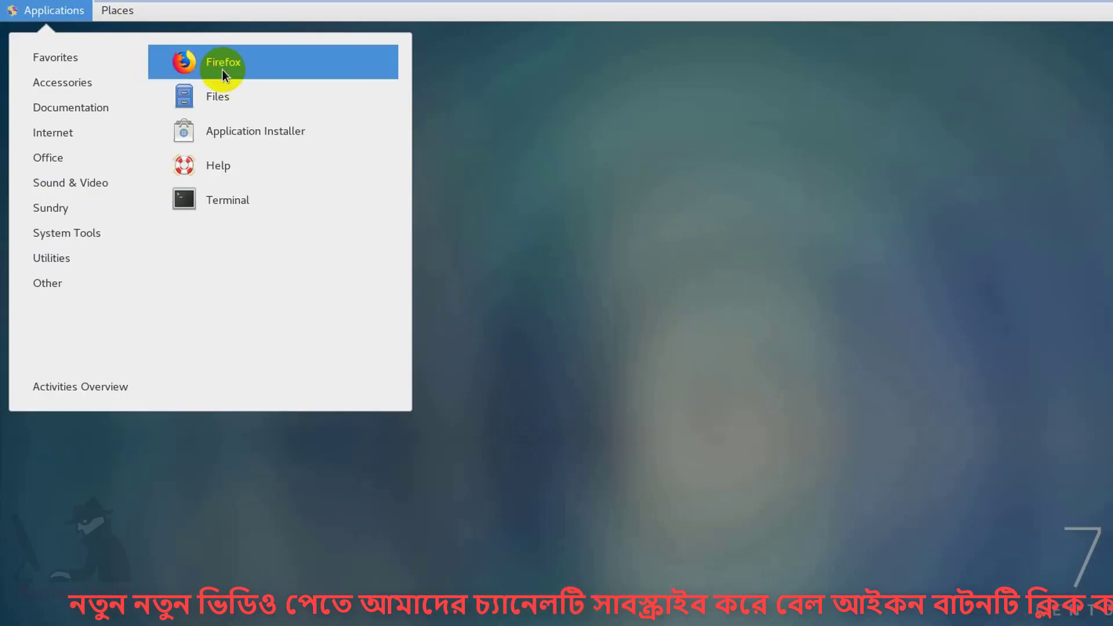
left_click(218, 61)
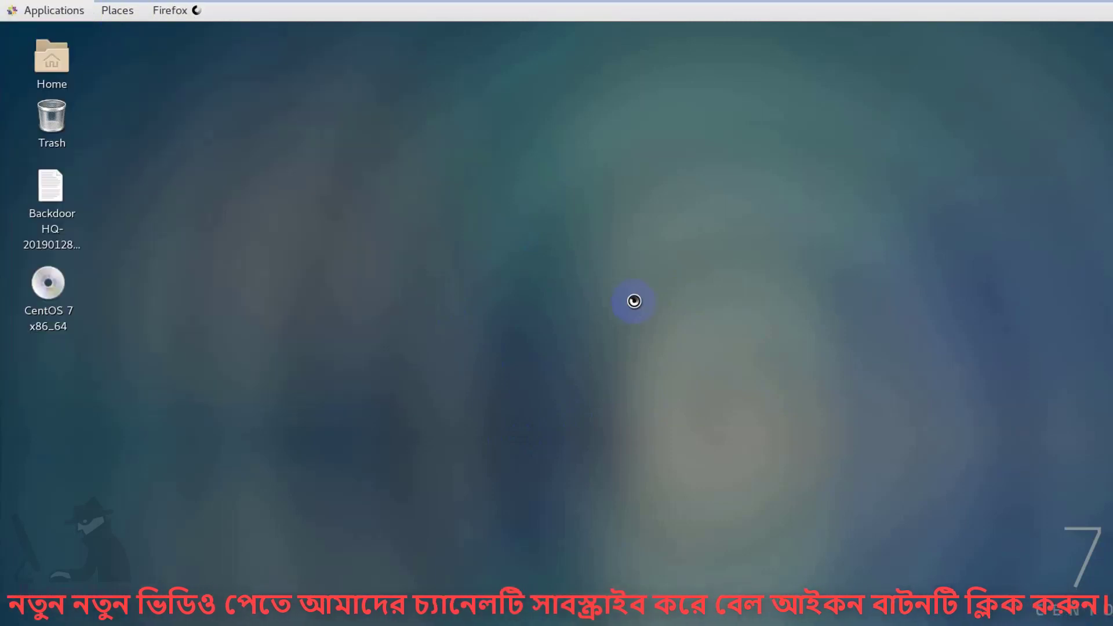
left_click(203, 94)
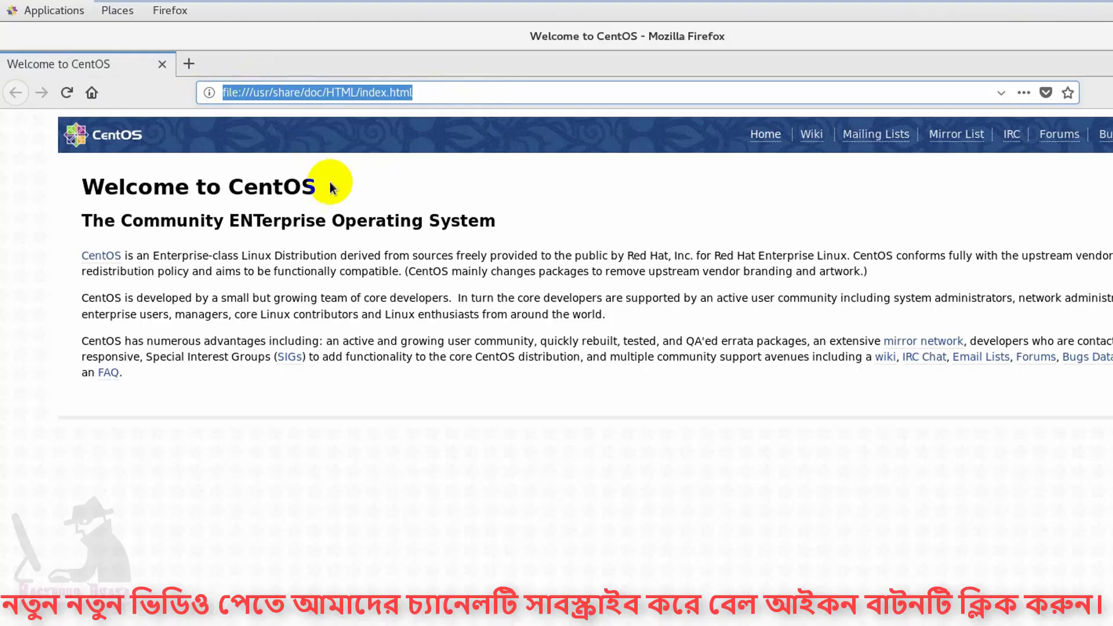
type("http://192.168.10.10/")
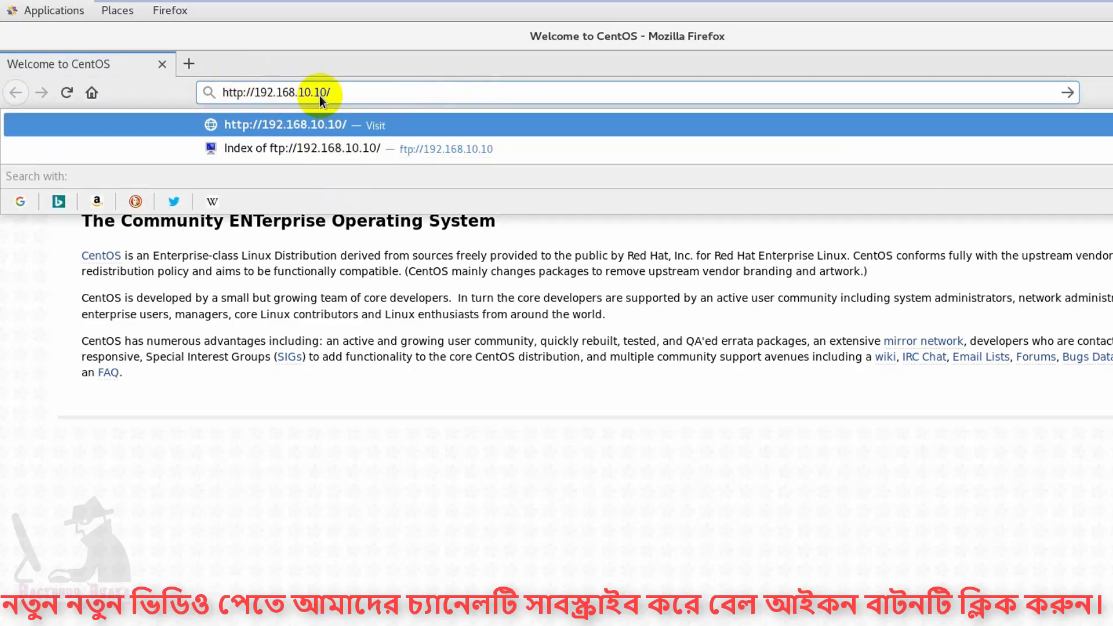
key("Return")
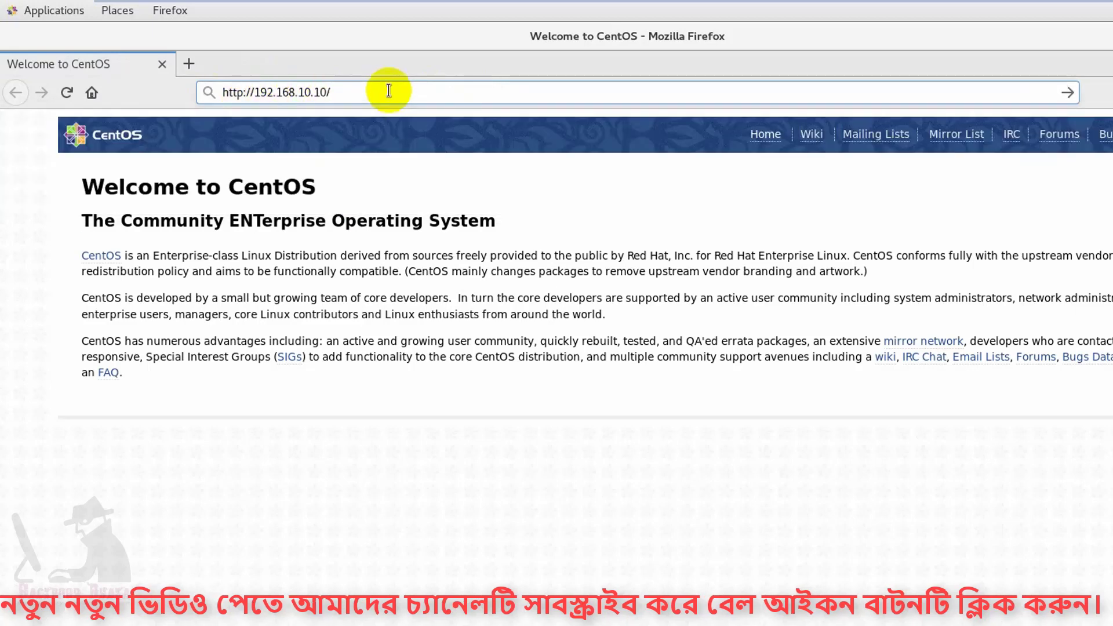
Check the address and content of the web page served at 192.168.10.10 on the CentOS desktop
left_click_drag(306, 90, 204, 92)
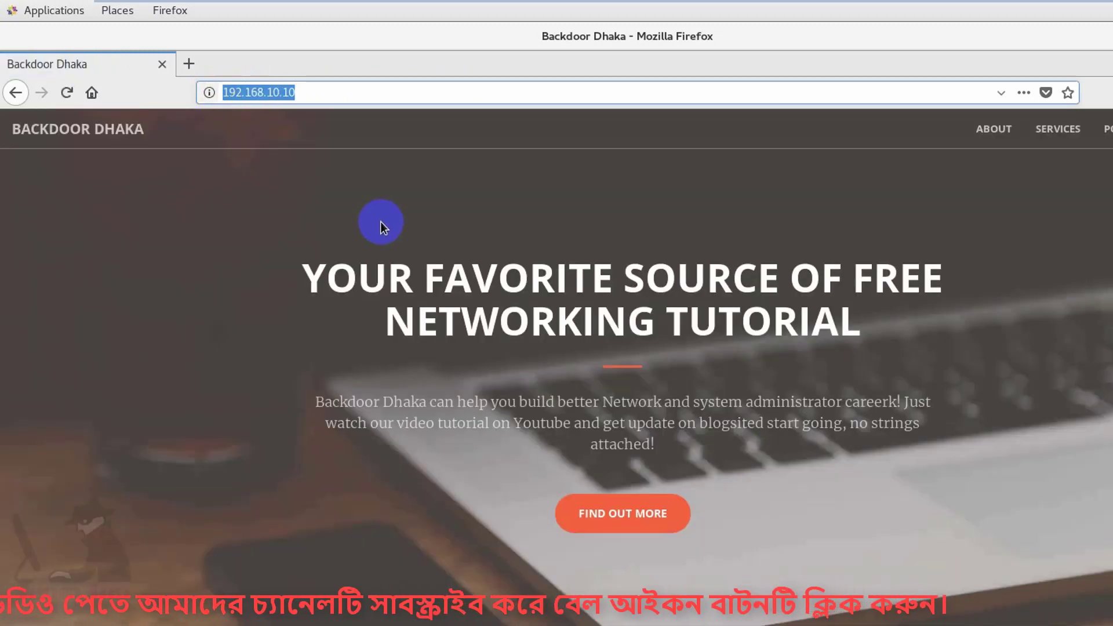
left_click_drag(301, 92, 211, 92)
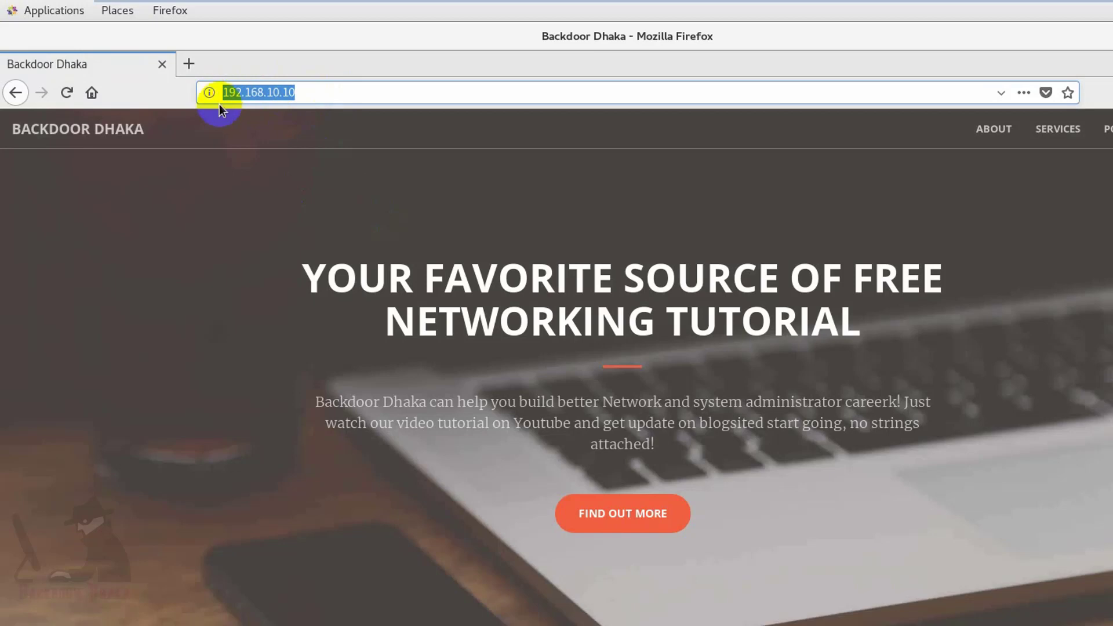
left_click(300, 97)
left_click_drag(308, 94, 212, 95)
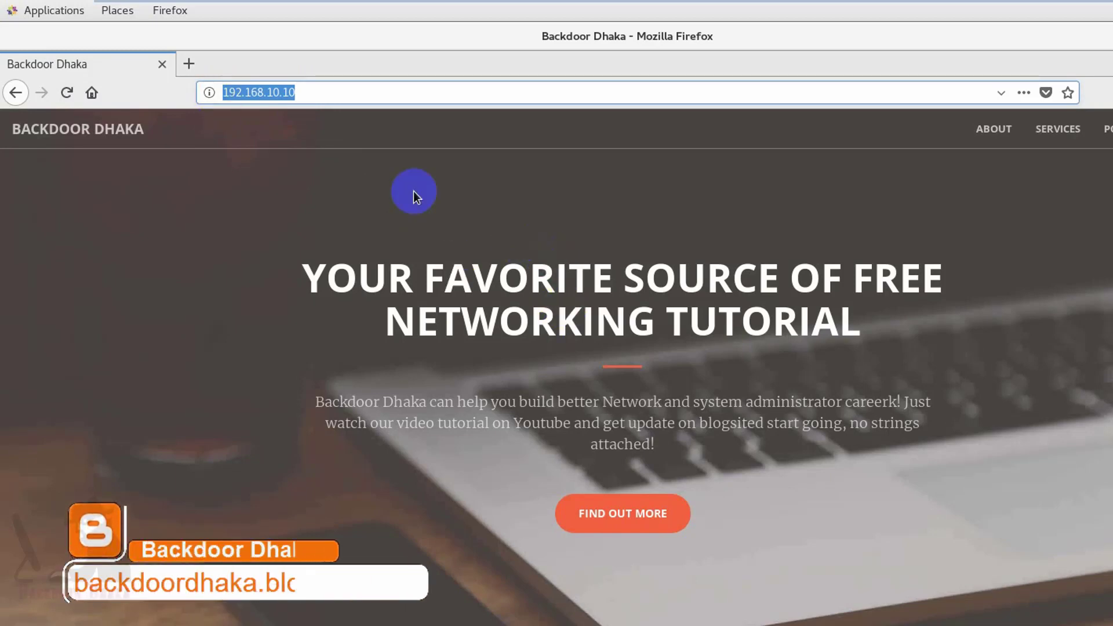
Open the server's FTP site at ftp://192.168.10.10 in place of its web page
left_click(227, 93)
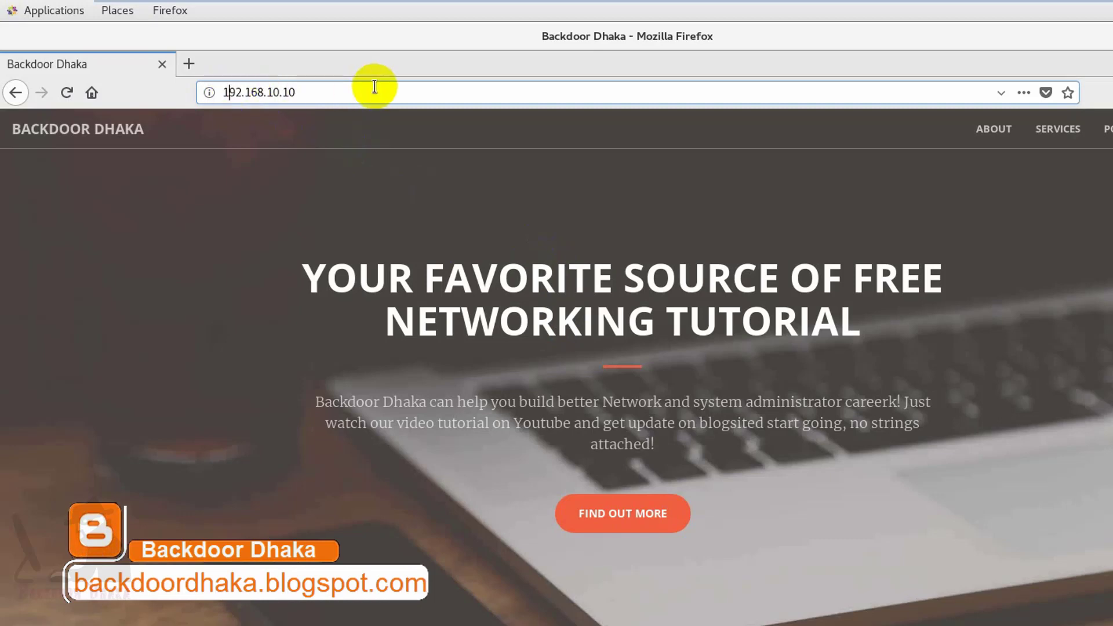
type("f")
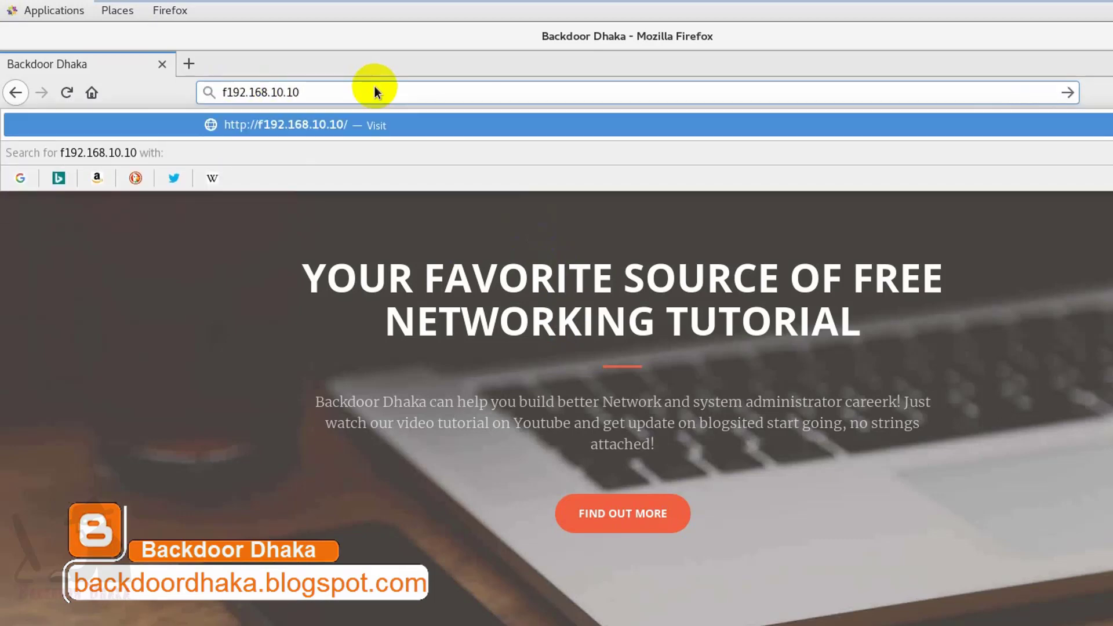
left_click(293, 130)
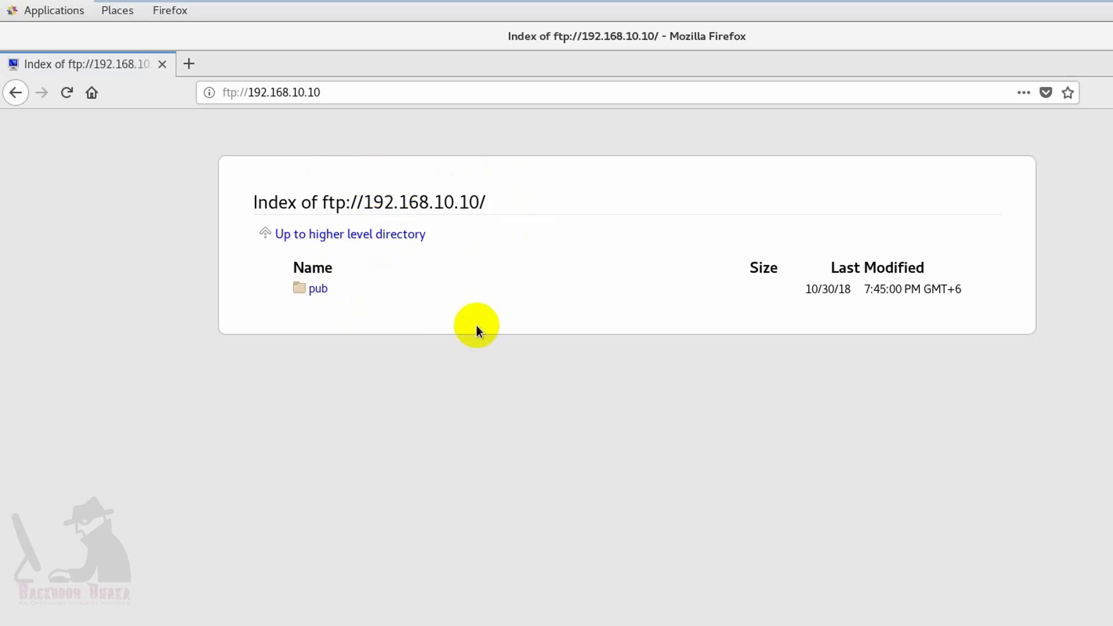
Copy the full FTP address ftp://192.168.10.10 of the directory listing
left_click(335, 92)
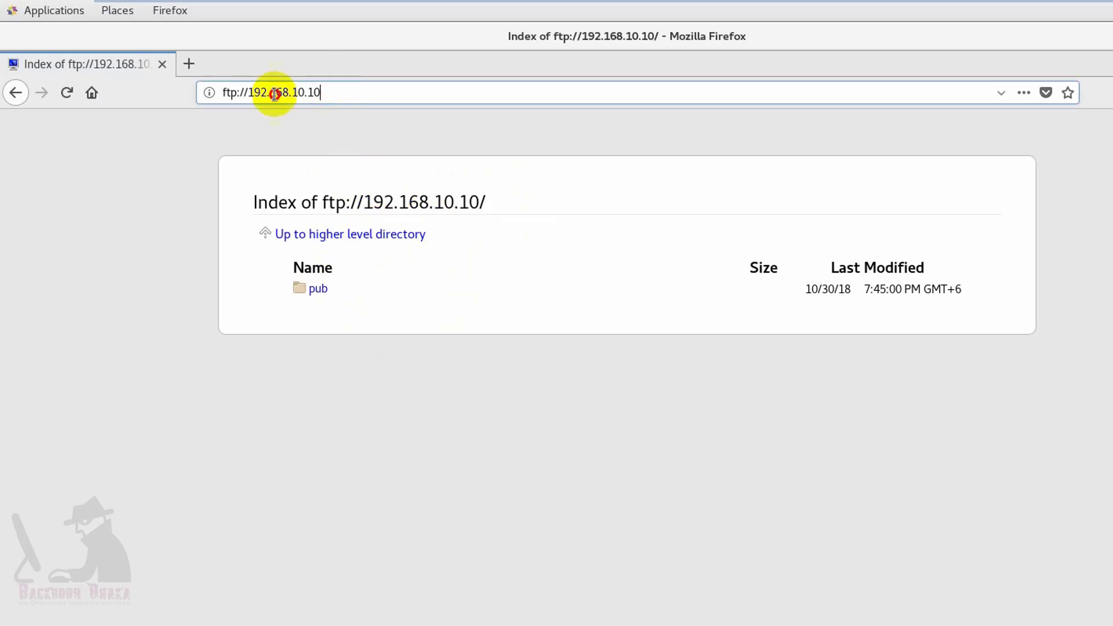
left_click(327, 93)
left_click_drag(328, 93, 212, 93)
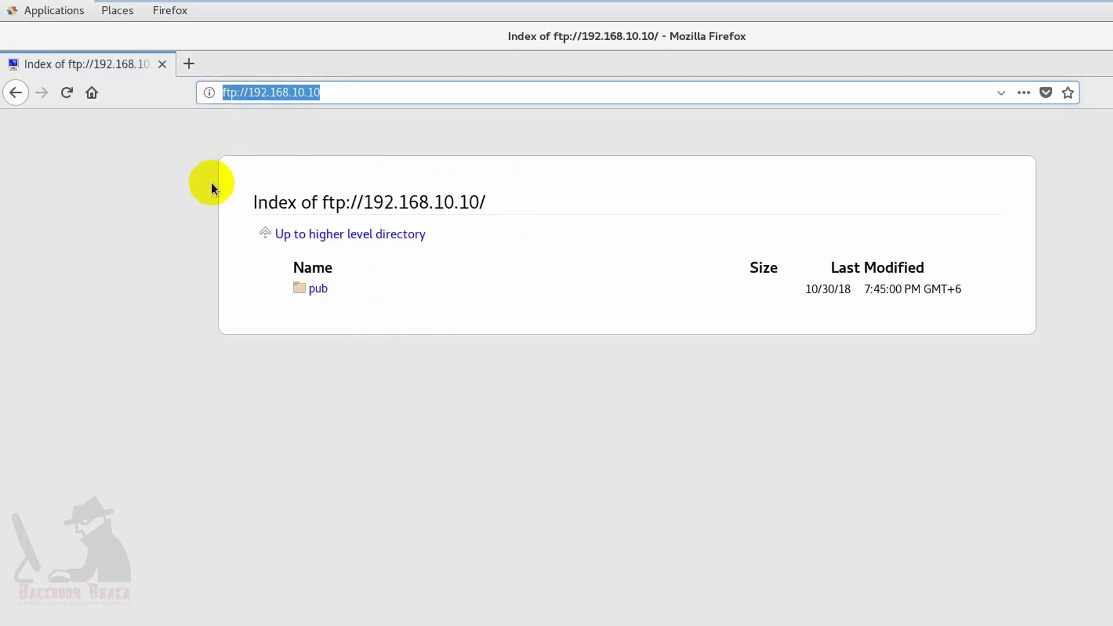
right_click(273, 91)
left_click(312, 151)
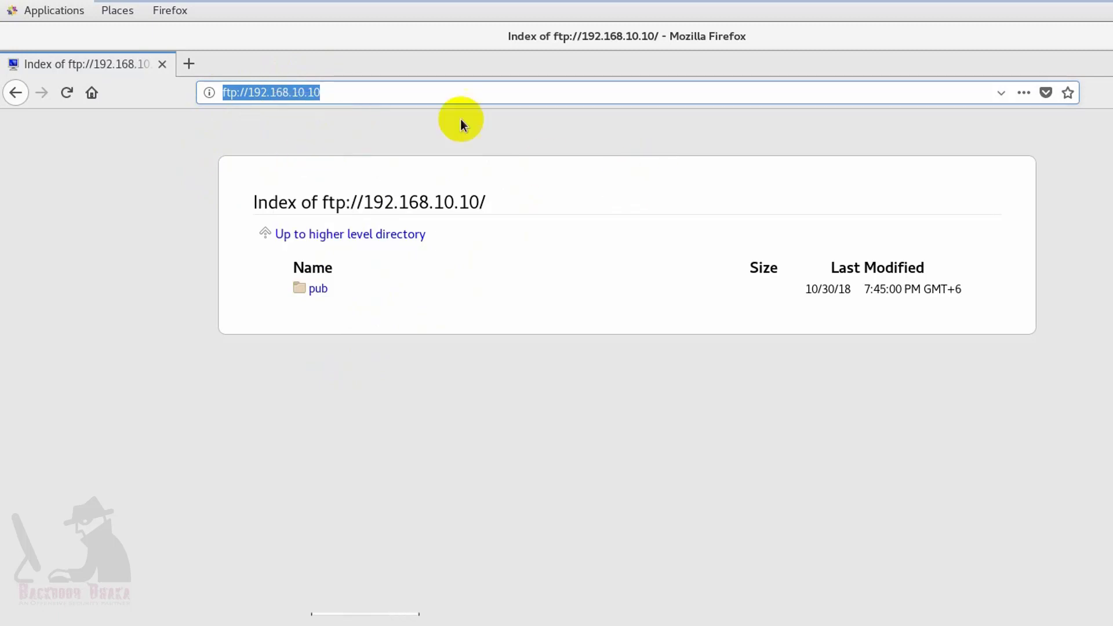
Switch to the Windows Firefox and try to load ftp://192.168.10.10/ in the 192.168.10.10 tab
left_click(341, 92)
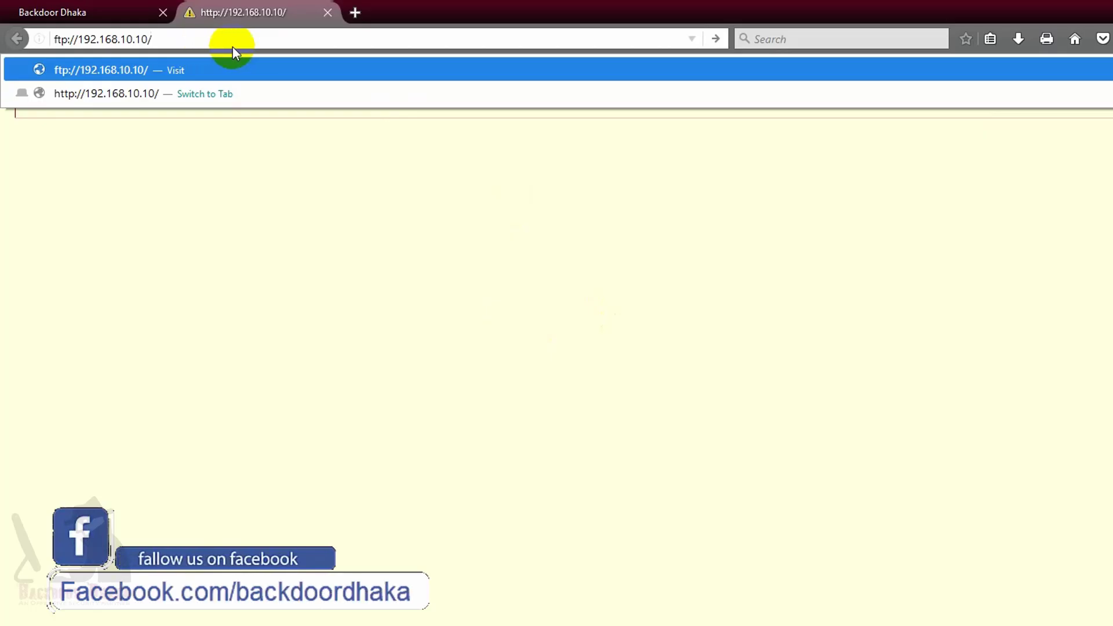
key("Return")
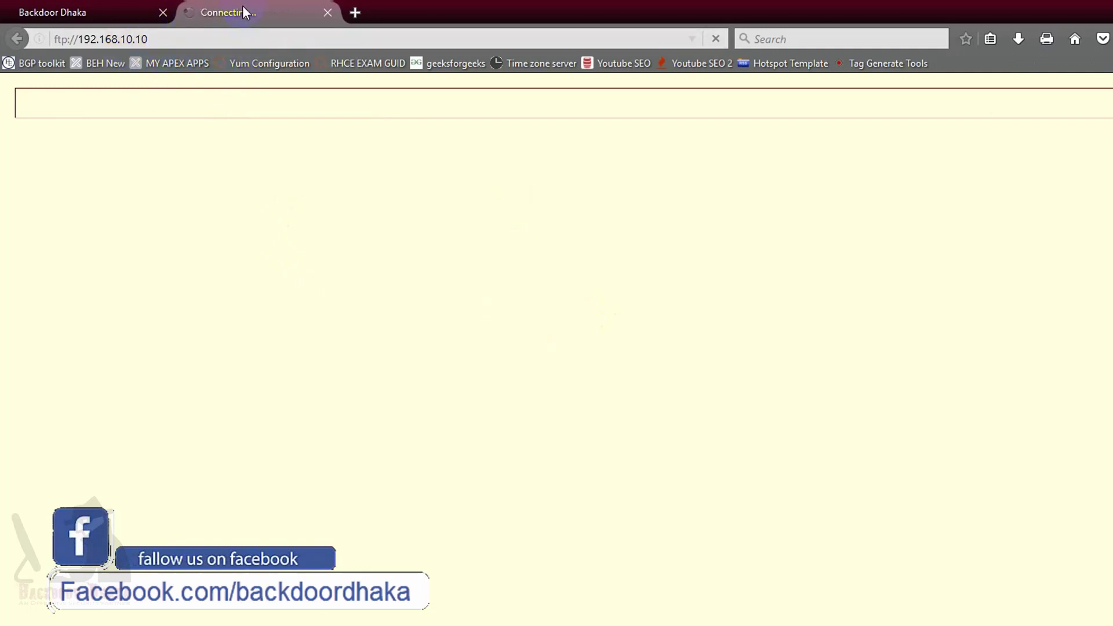
left_click(183, 39)
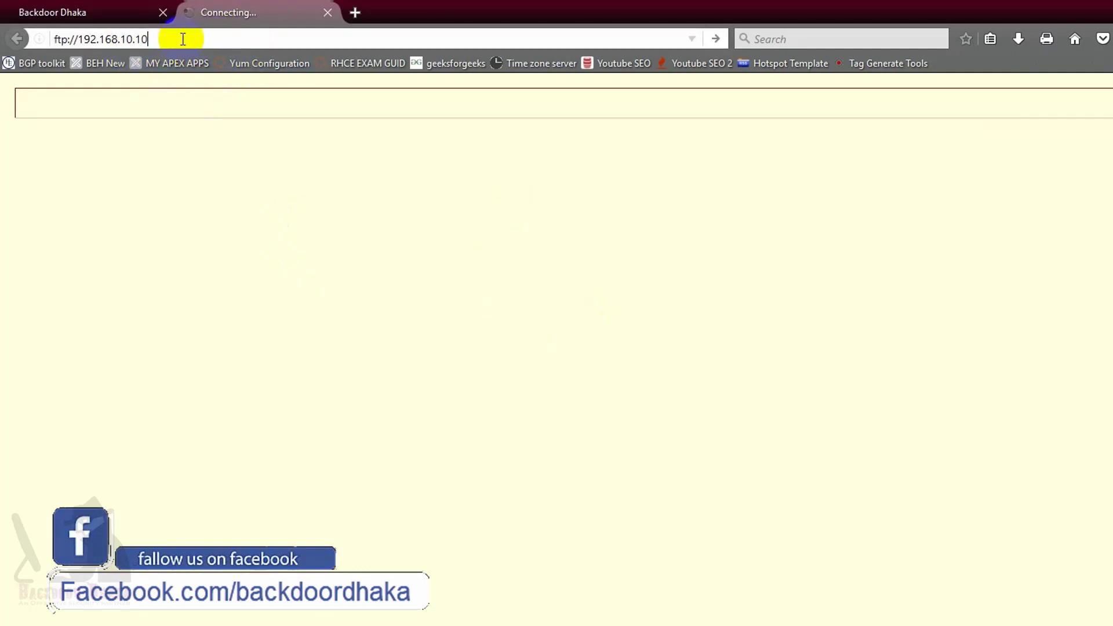
left_click_drag(183, 39, 53, 39)
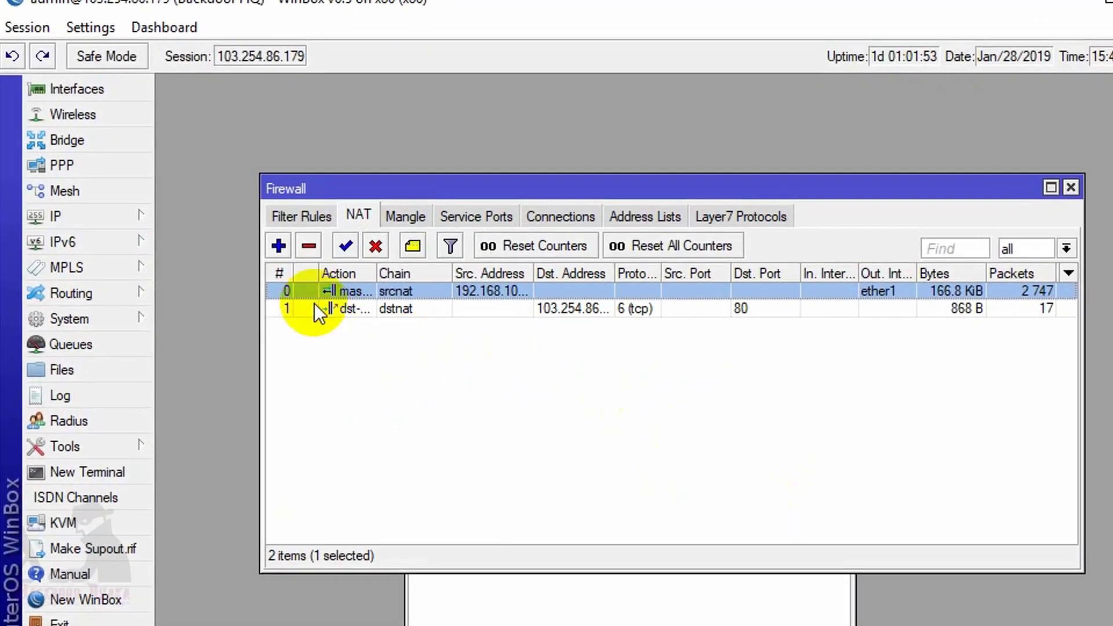
left_click(278, 246)
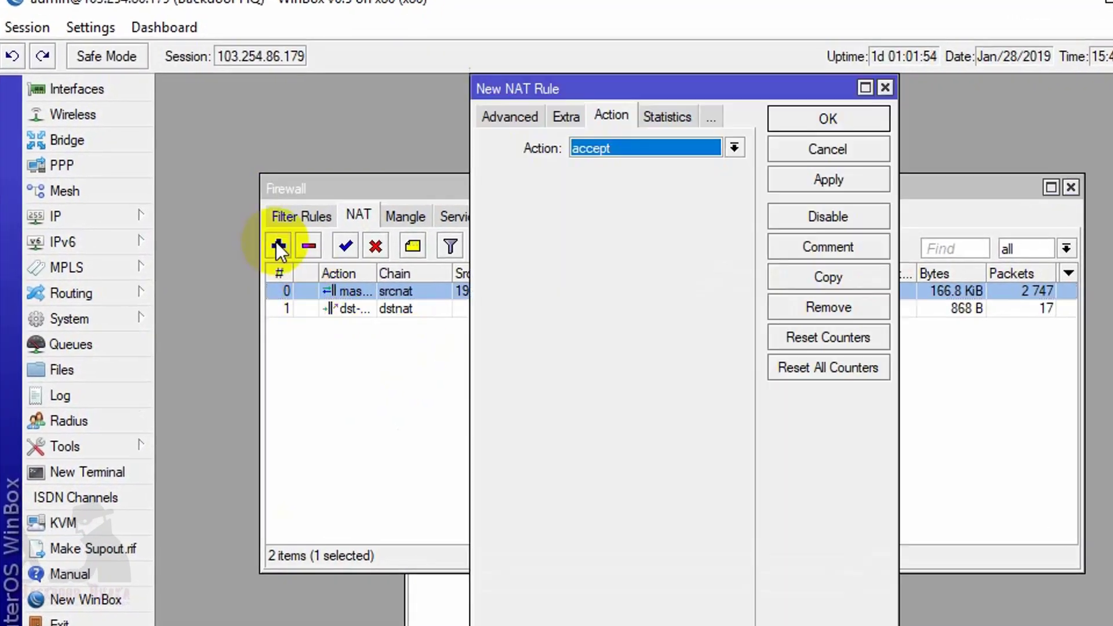
left_click(509, 116)
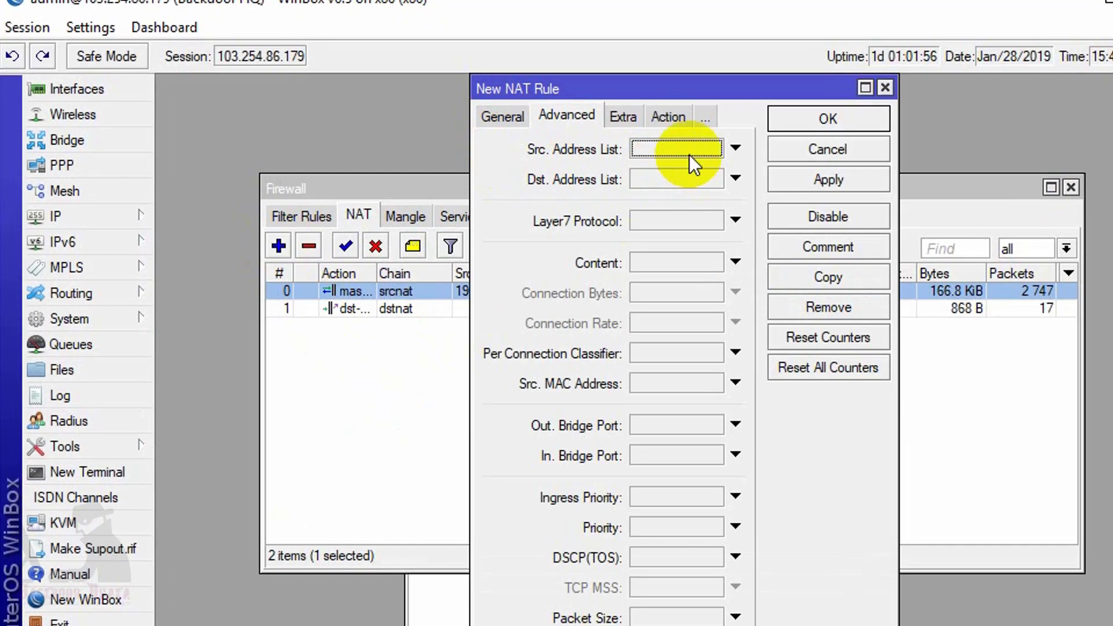
left_click(885, 89)
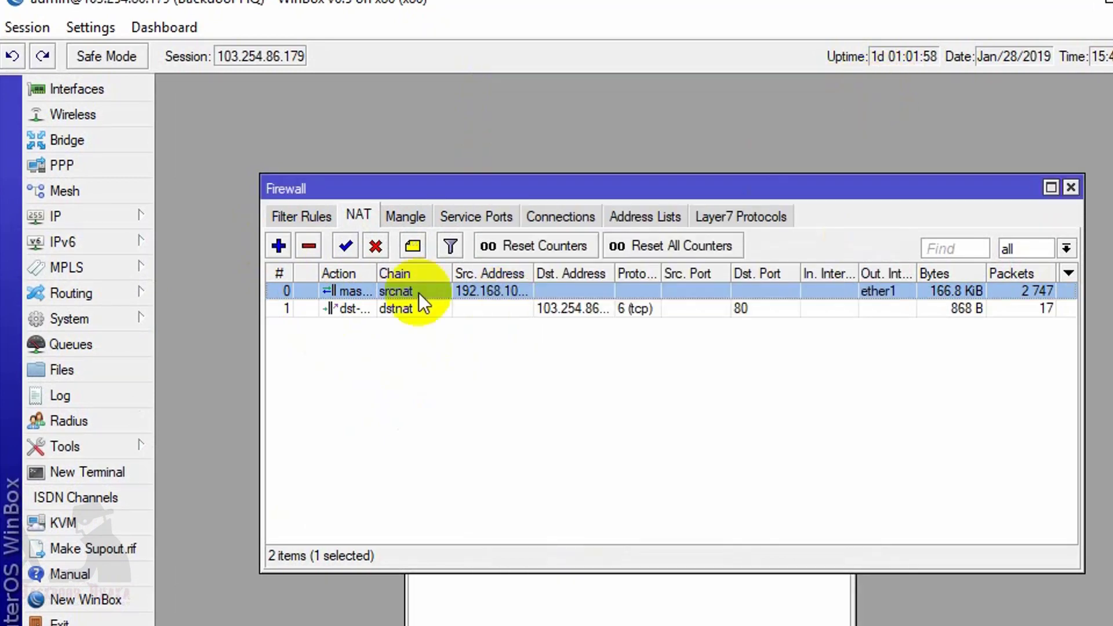
Duplicate the port 80 dstnat rule as a new NAT rule and set its destination port to 21
double_click(387, 309)
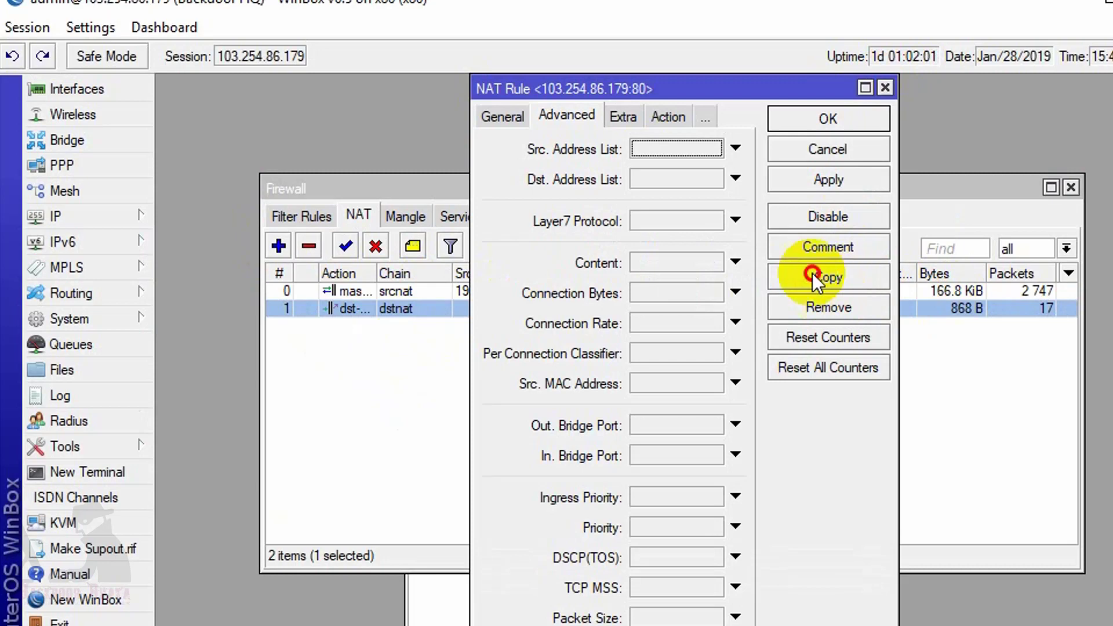
left_click(813, 277)
left_click(653, 186)
left_click_drag(810, 162, 551, 98)
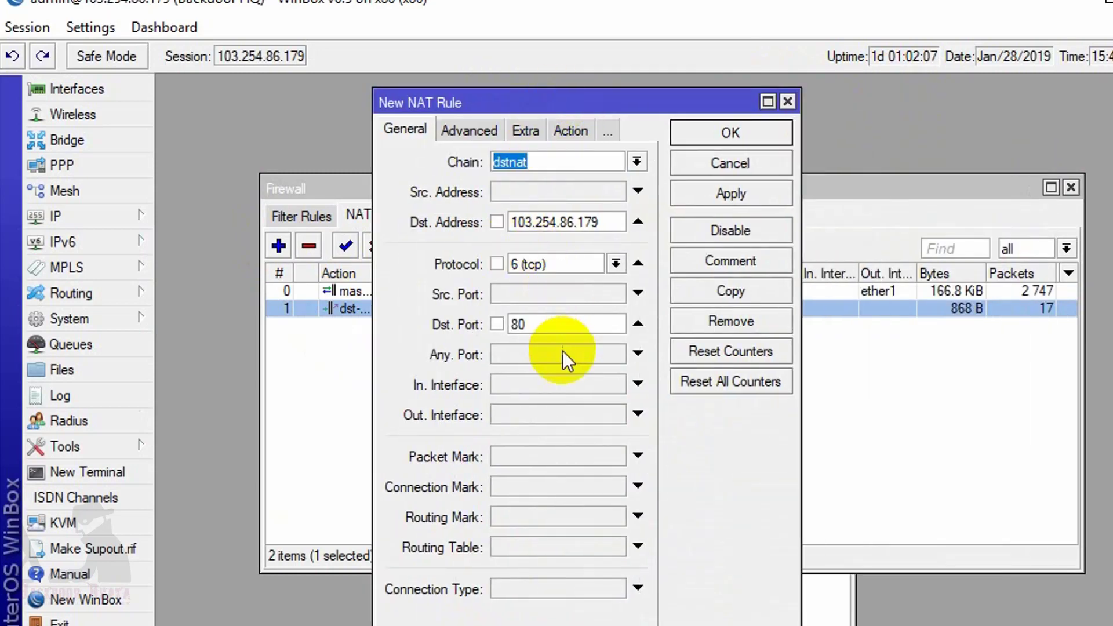
left_click(549, 326)
left_click_drag(548, 326, 477, 325)
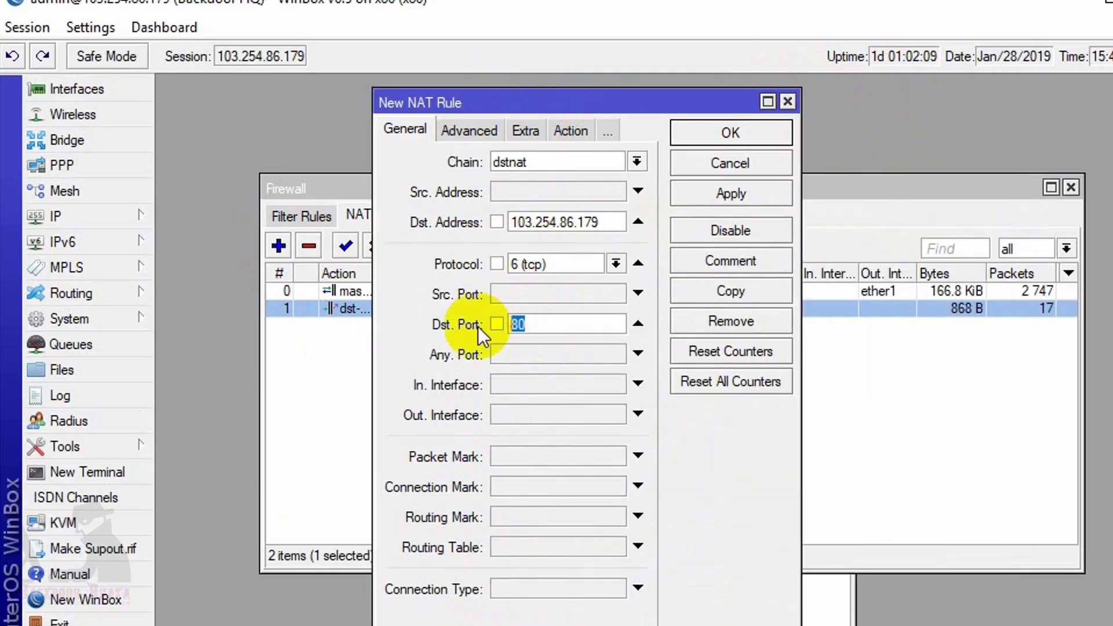
key("BackSpace")
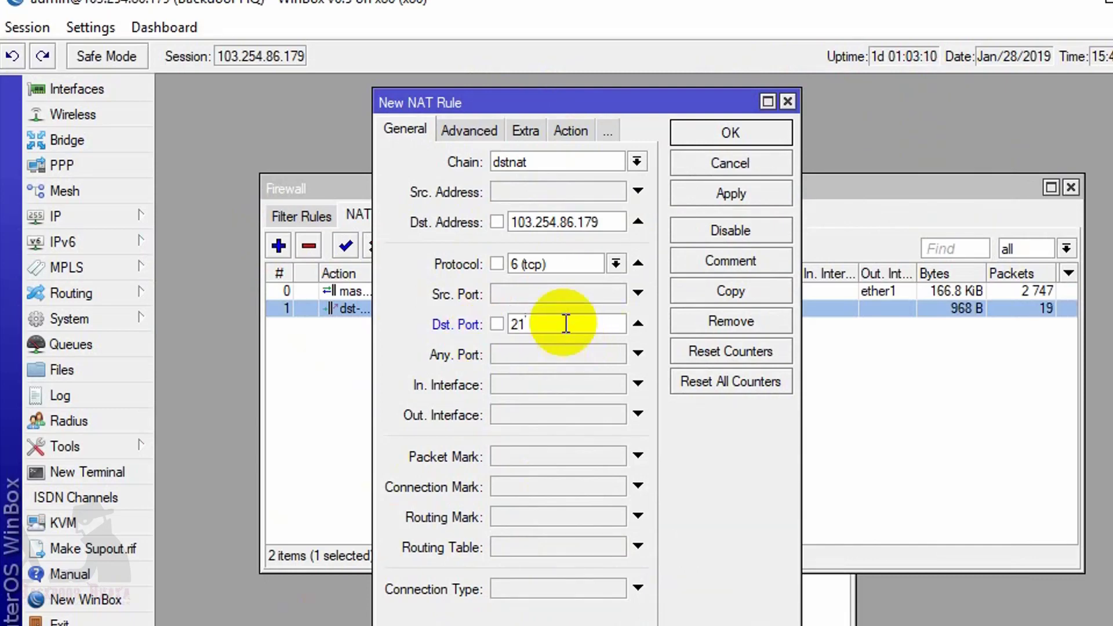
Set the new dst-nat rule to forward to port 21 of 192.168.10.10, and save the rule
left_click(570, 133)
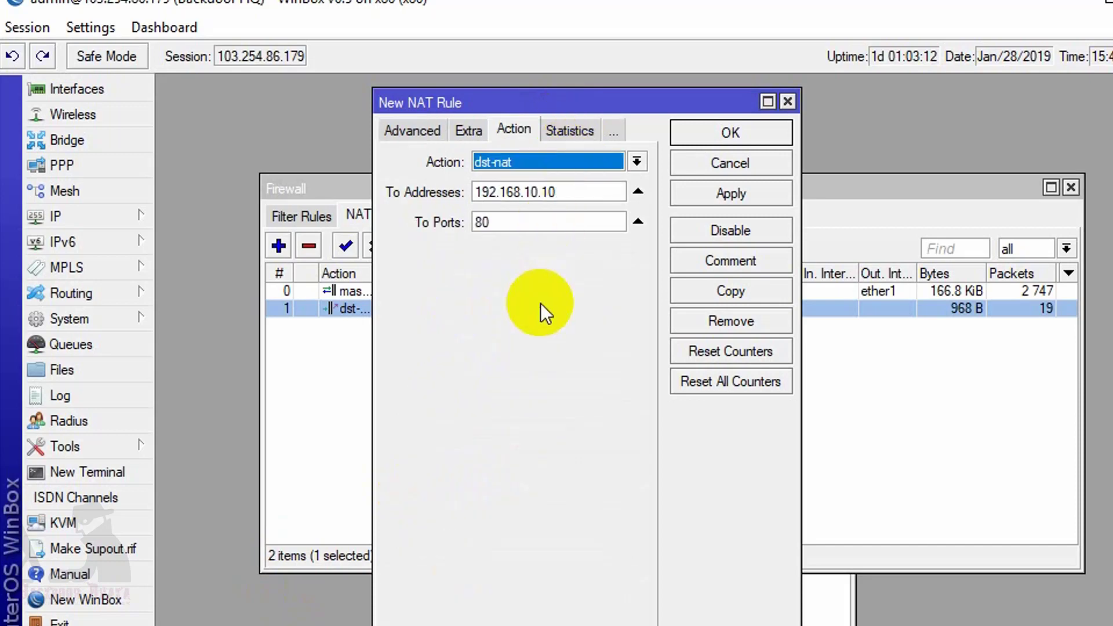
left_click(520, 220)
double_click(521, 221)
type("21")
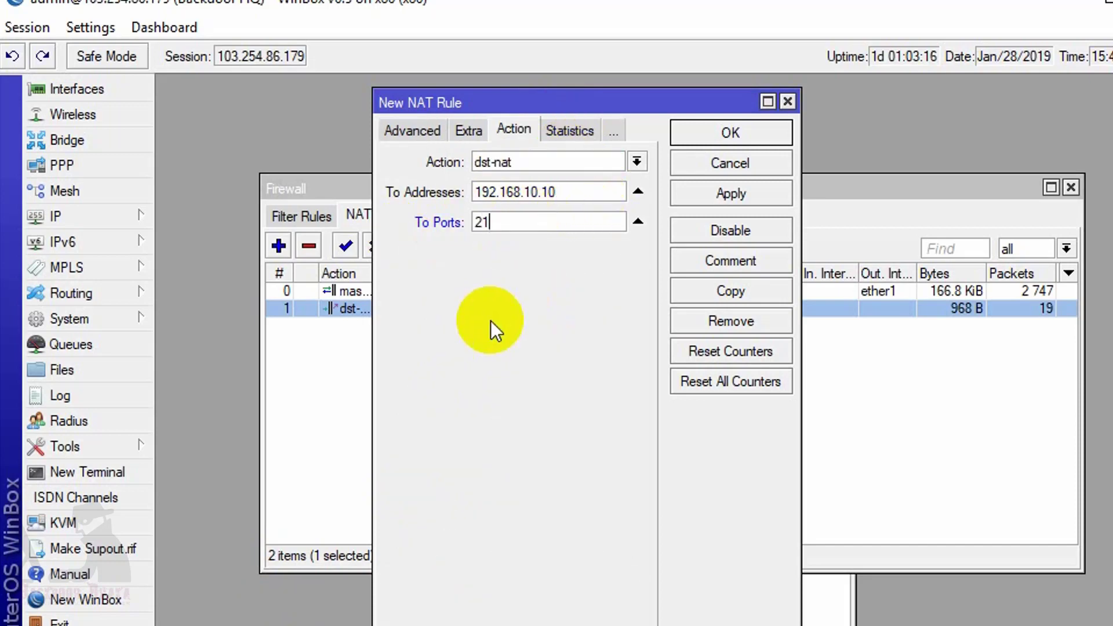
left_click(730, 195)
left_click(730, 135)
left_click(617, 326)
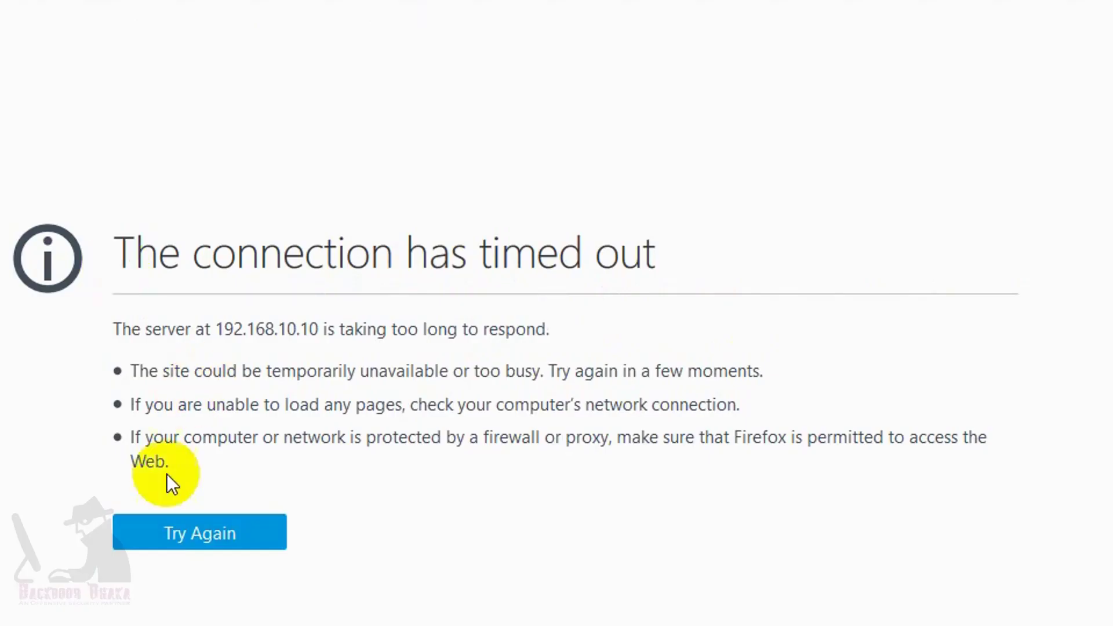
In the browser, retry the timed-out FTP page and replace its address with ftp://103.254.86.179
left_click(181, 537)
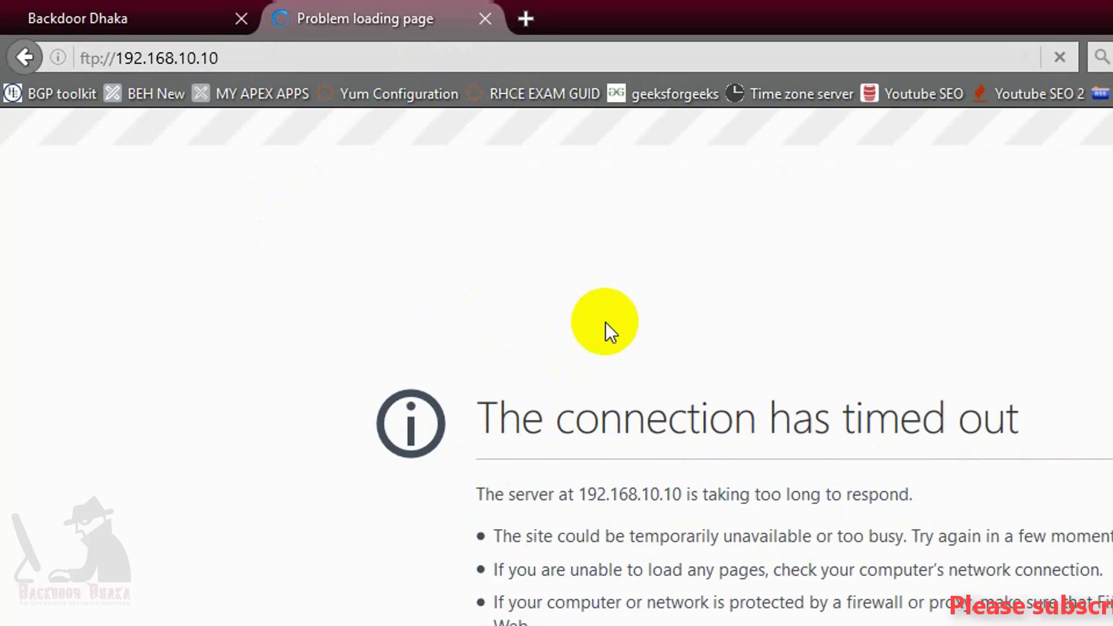
left_click(250, 56)
left_click(249, 57)
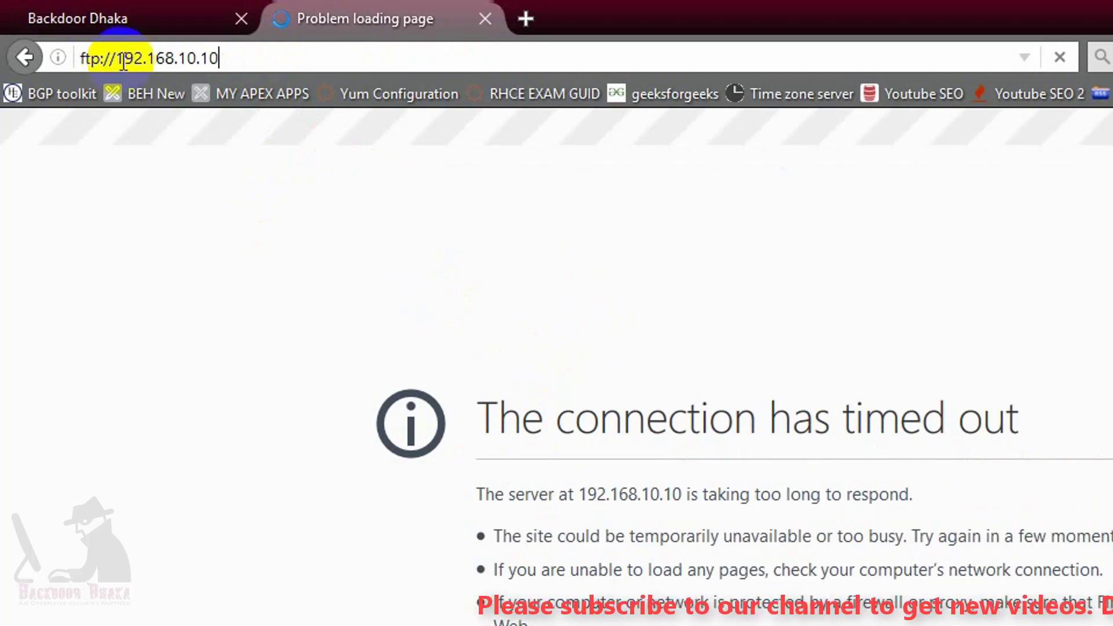
left_click_drag(115, 58, 303, 60)
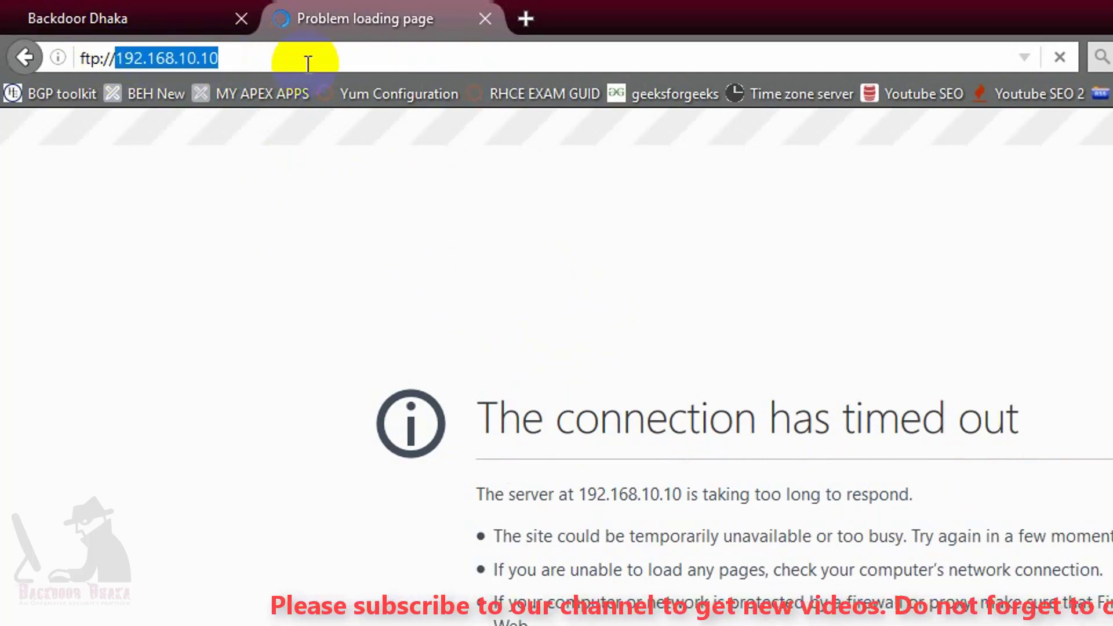
type("103.254.86")
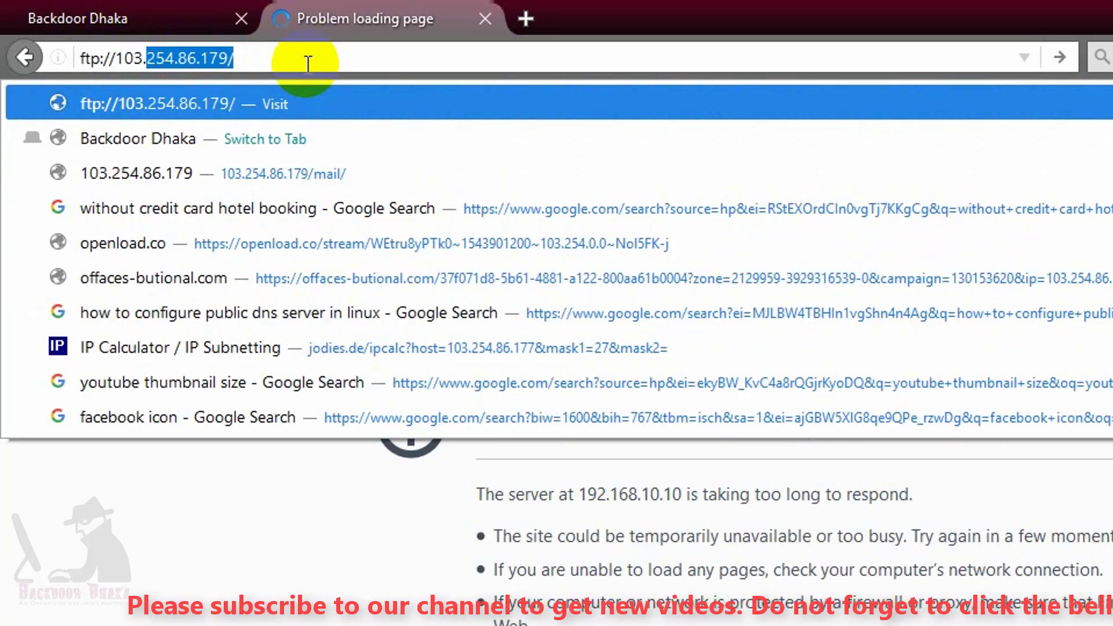
key("Return")
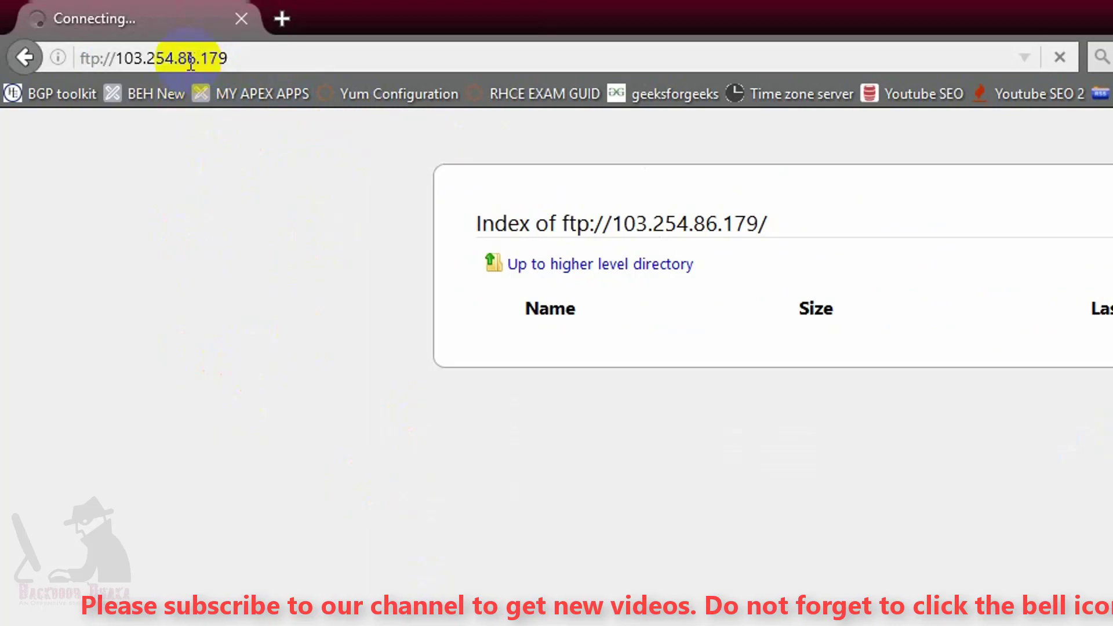
Check the address and the directory index served at ftp://103.254.86.179
left_click(192, 58)
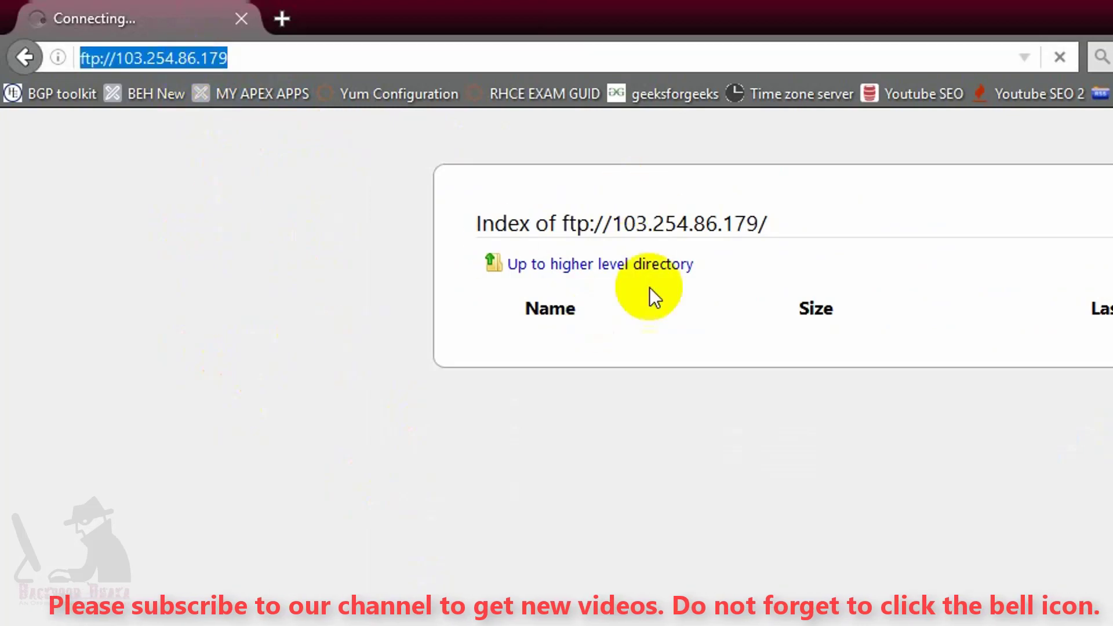
left_click(705, 281)
left_click(165, 58)
left_click(57, 58)
left_click(154, 440)
left_click(139, 57)
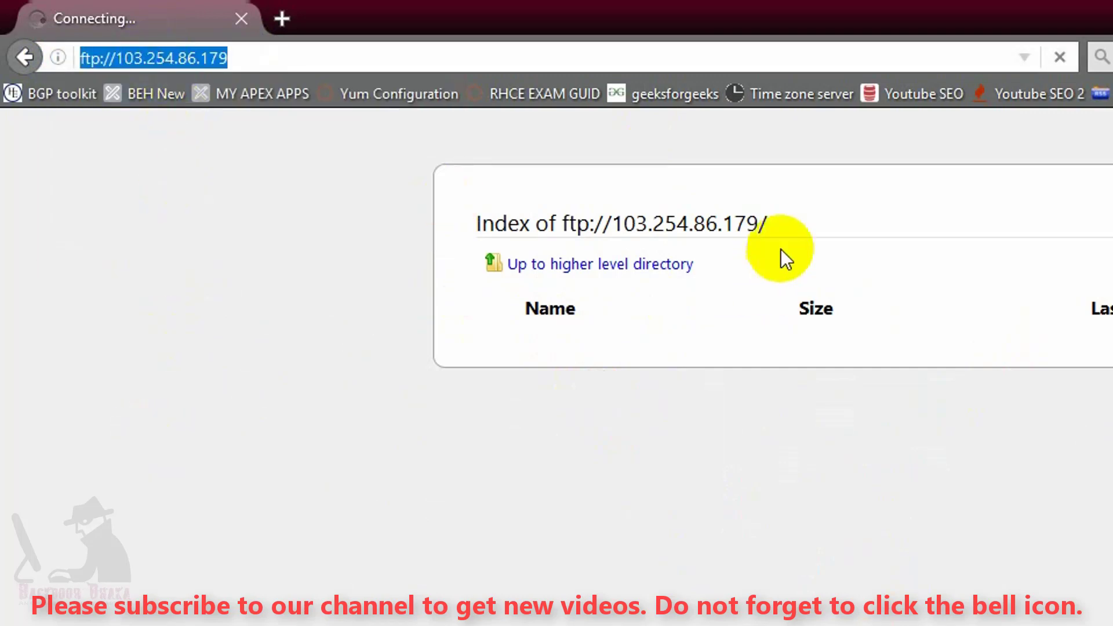
left_click(656, 289)
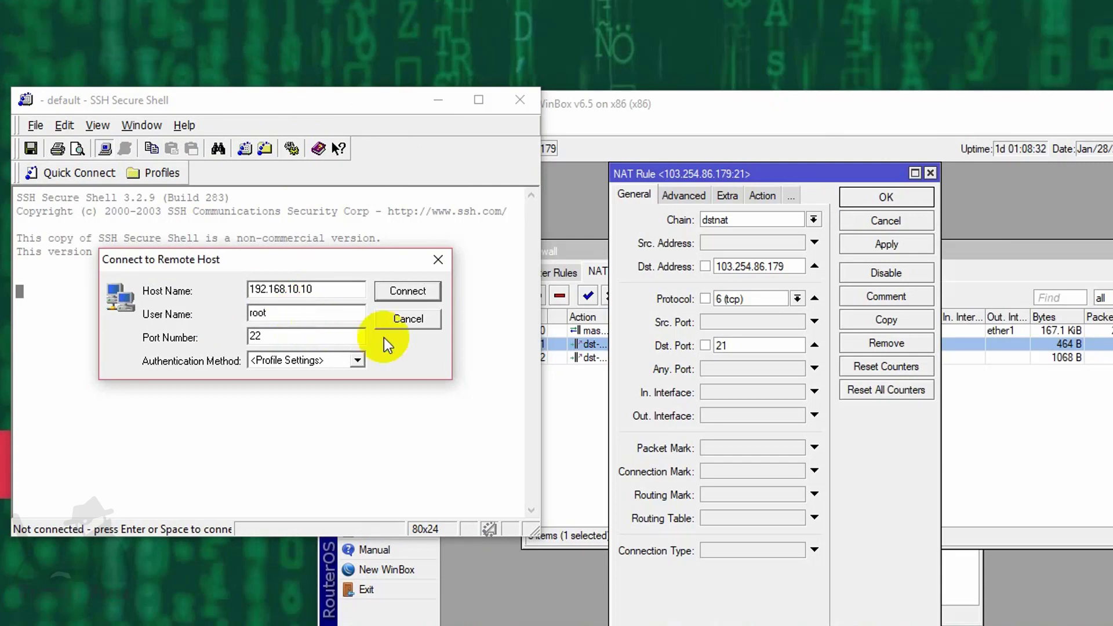
Try an SSH connection to 192.168.10.10 as root on port 22, and close the port 21 NAT rule in WinBox
left_click(406, 291)
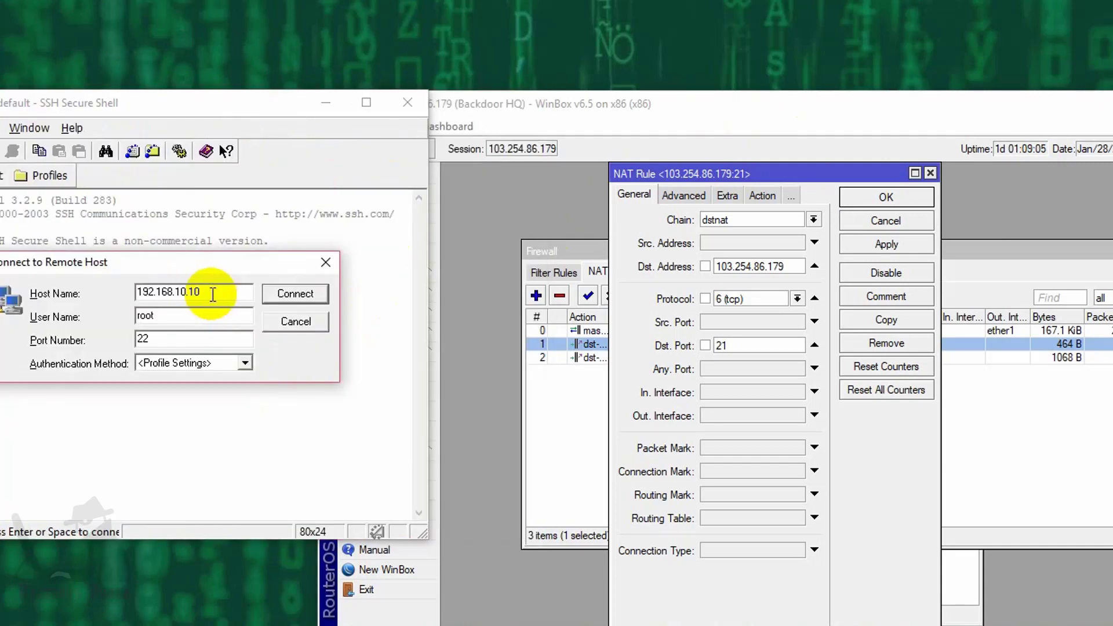
left_click_drag(213, 295, 80, 292)
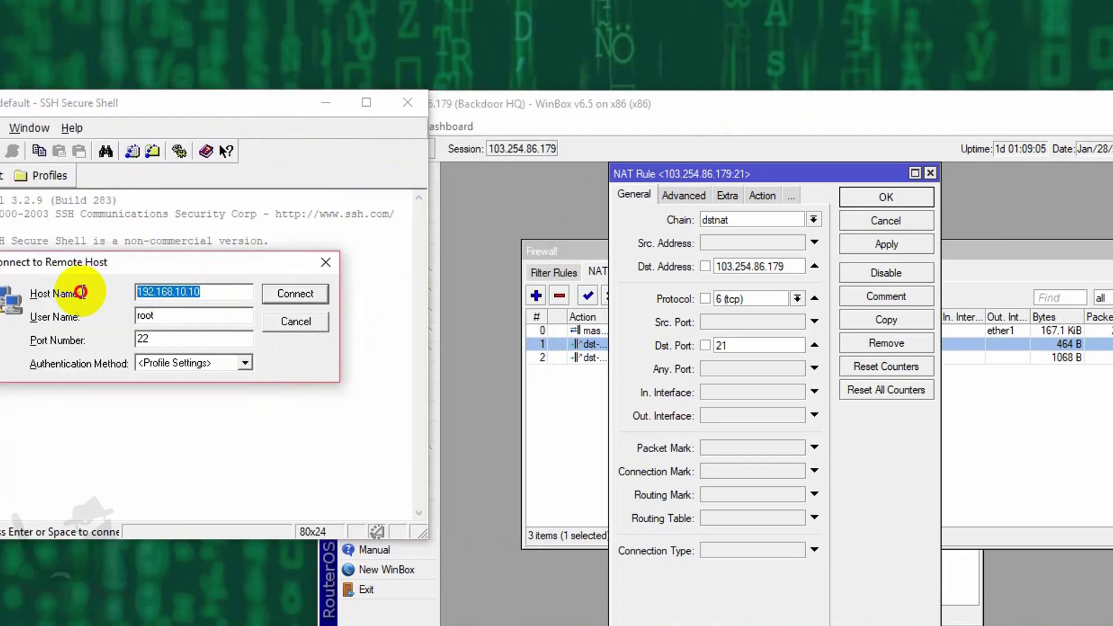
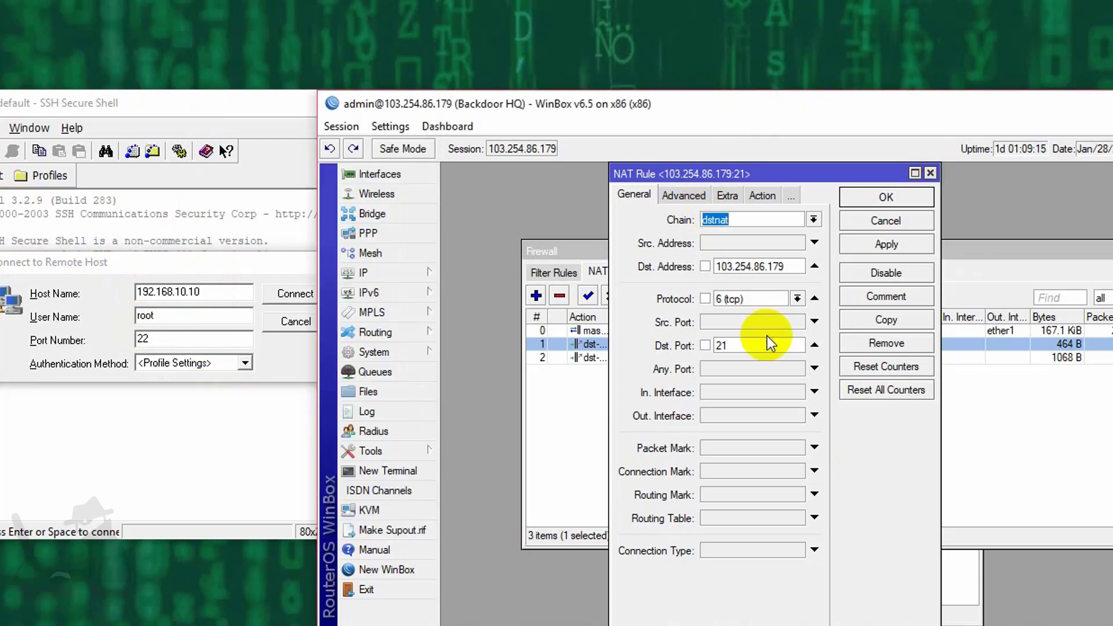
left_click(930, 172)
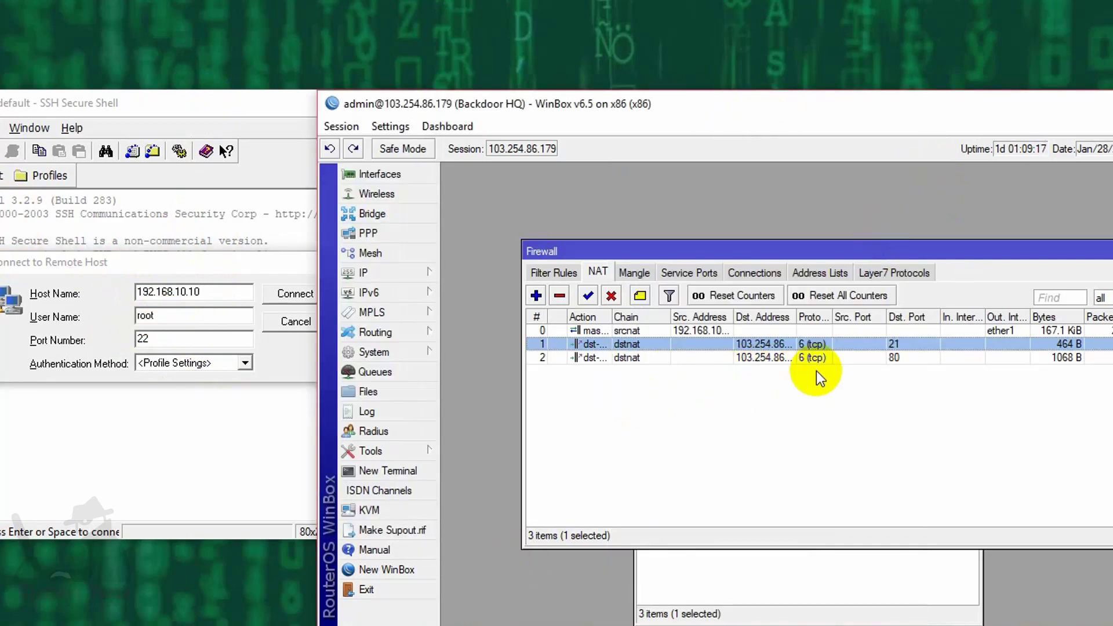
Duplicate the port 80 dst-nat rule and set the copy's destination port to 22
left_click(723, 356)
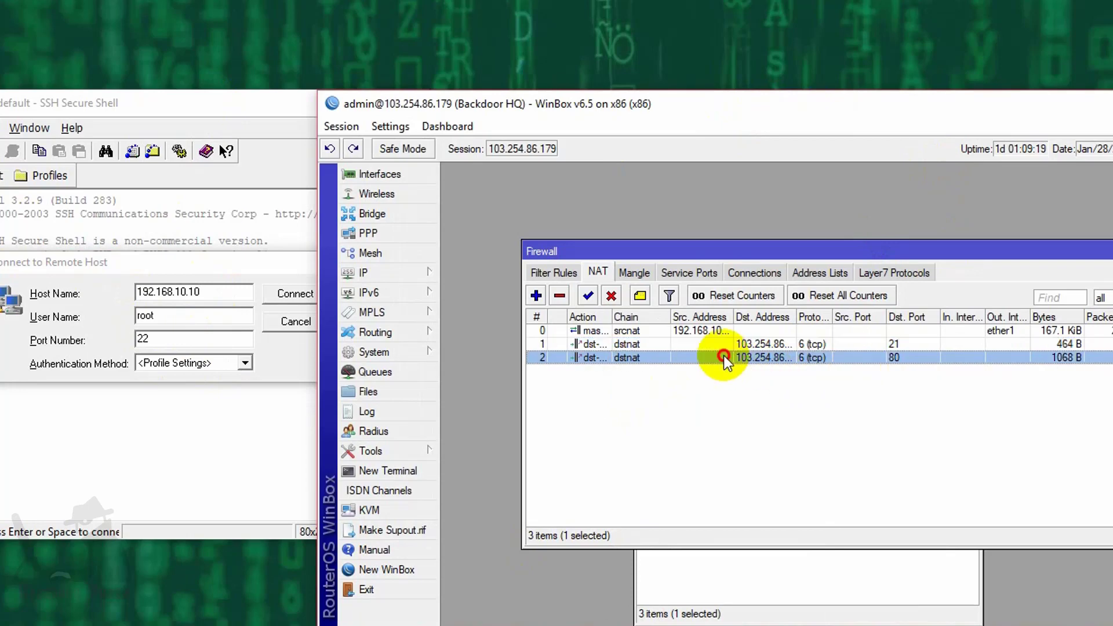
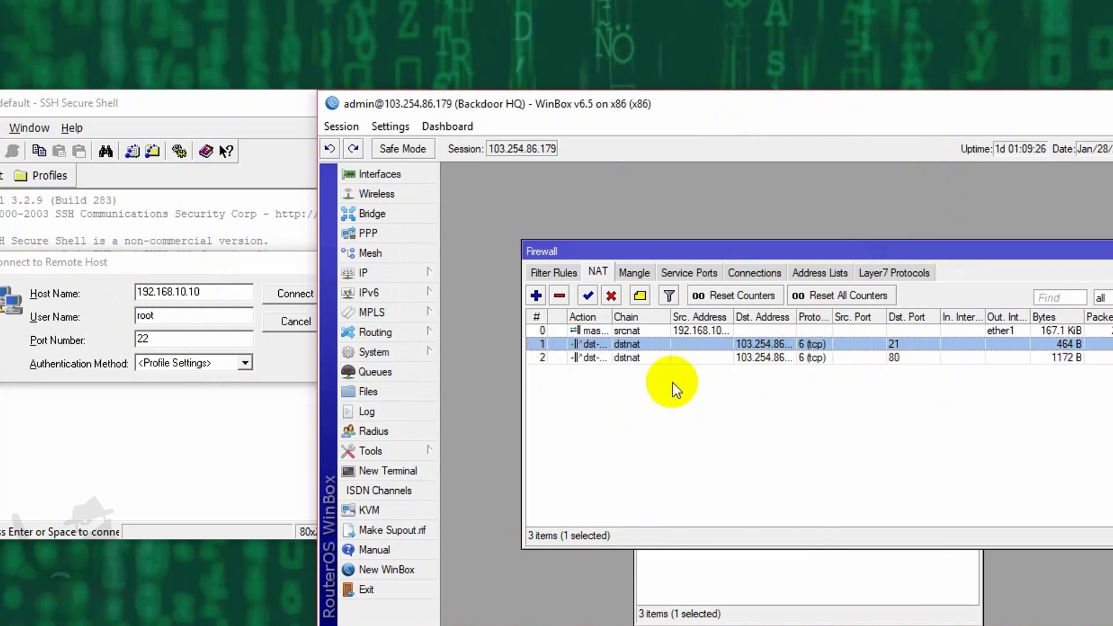
right_click(582, 354)
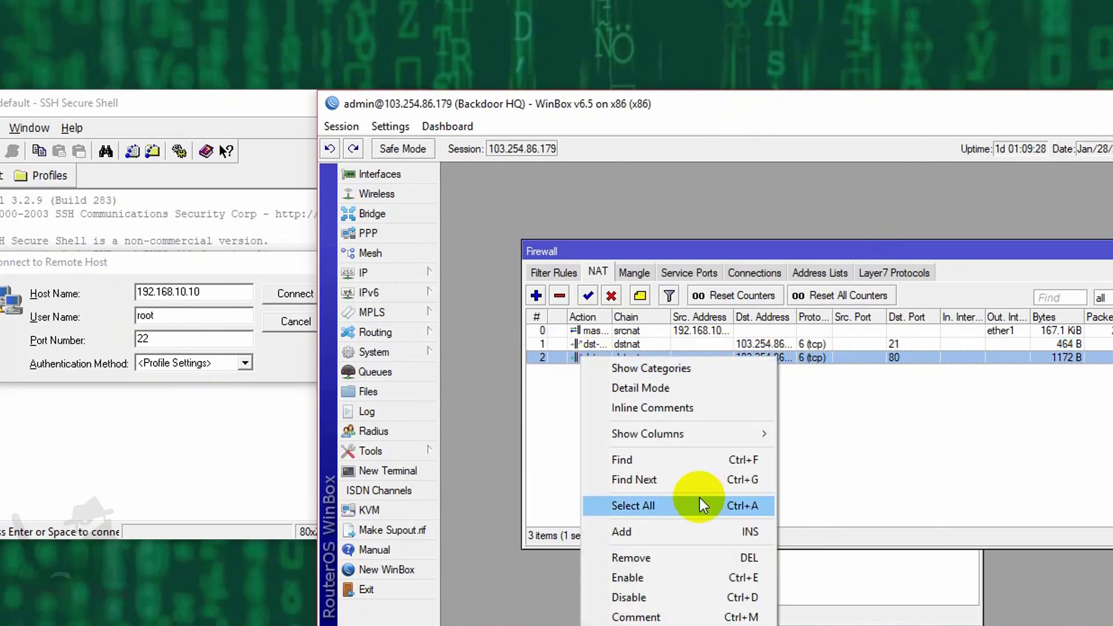
double_click(833, 357)
left_click(887, 320)
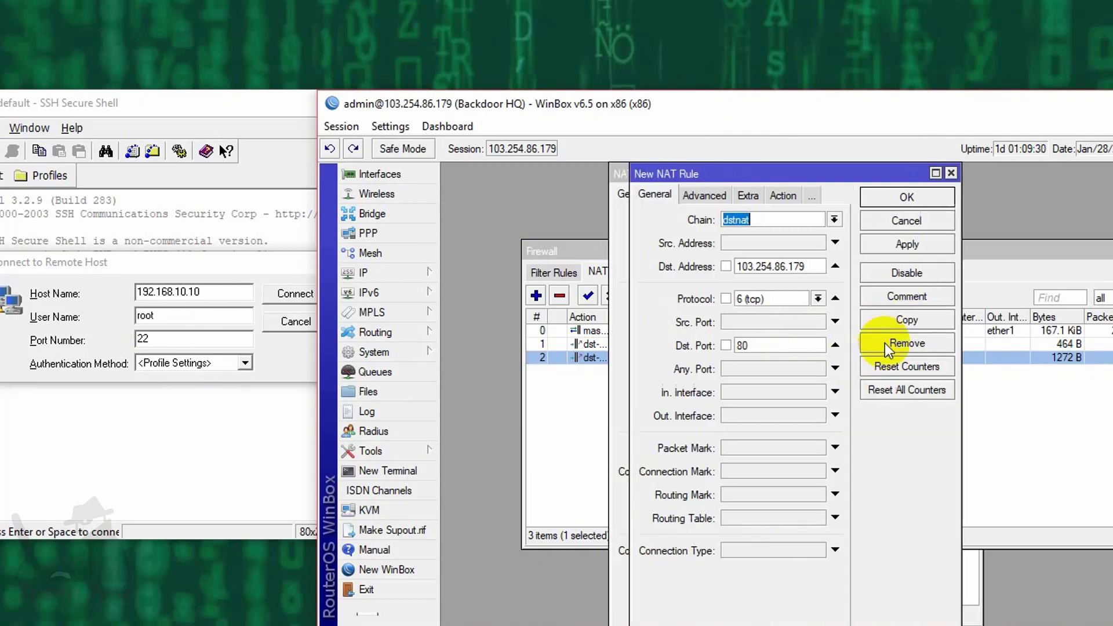
left_click_drag(761, 346, 707, 345)
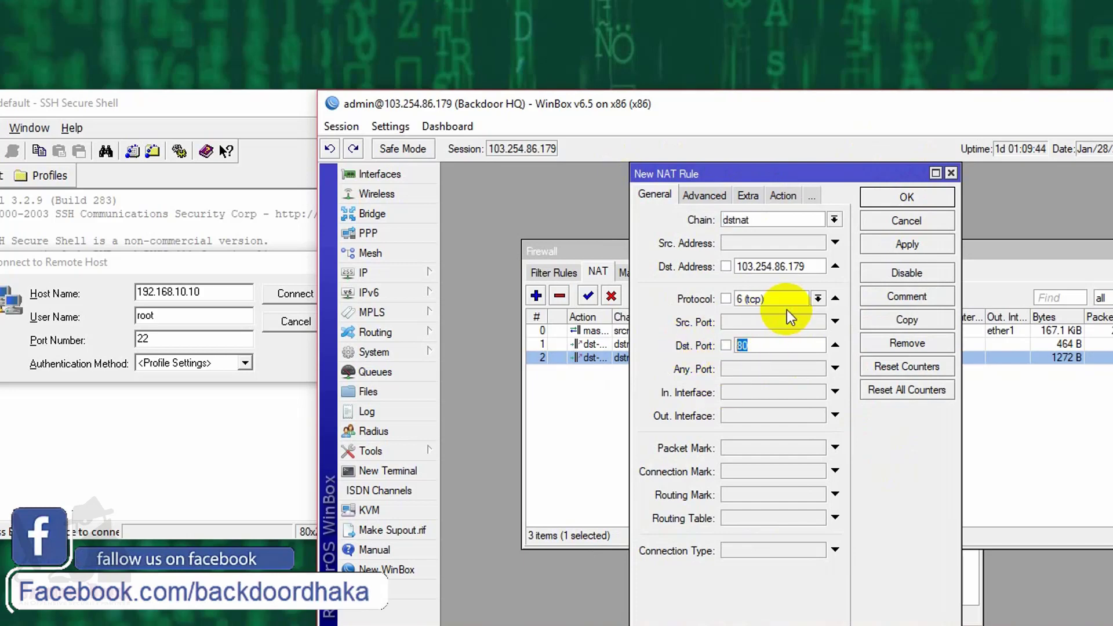
type("2")
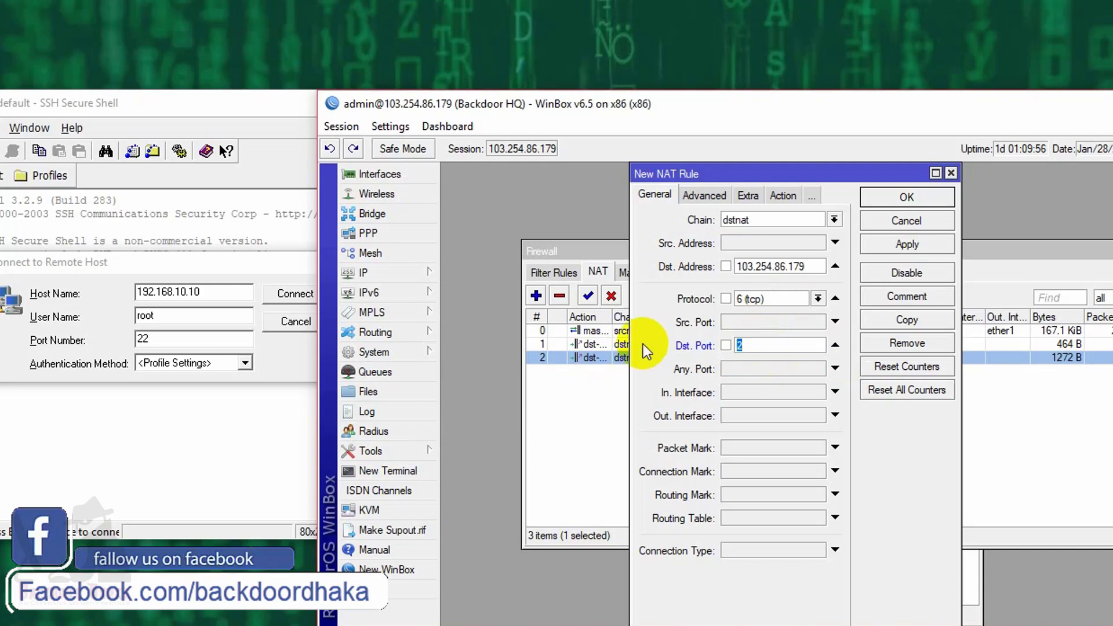
type("2")
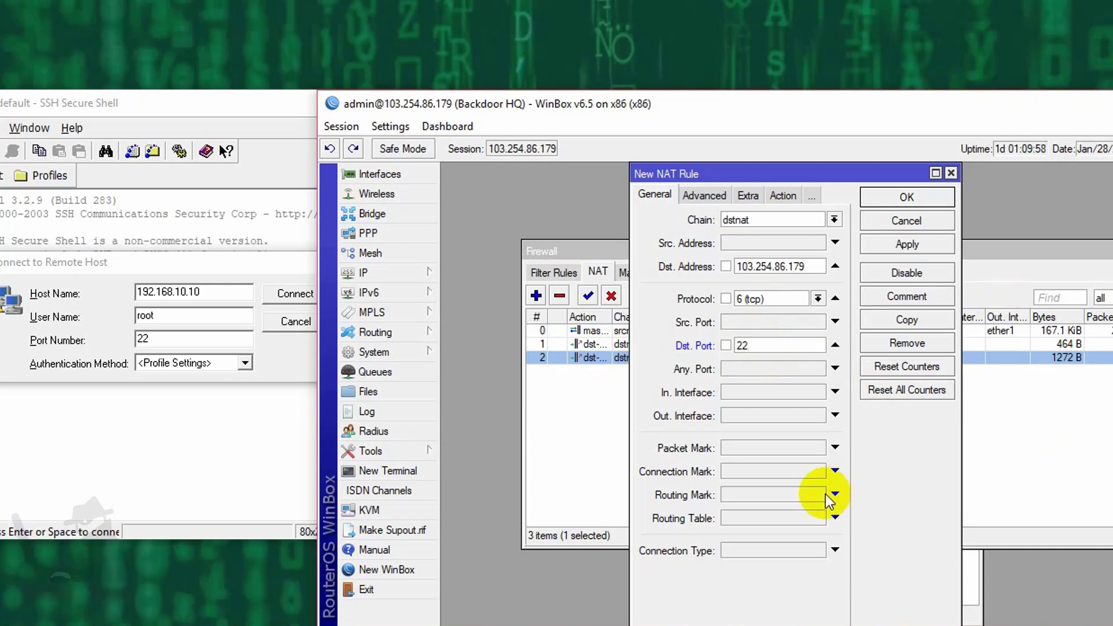
left_click_drag(773, 346, 712, 345)
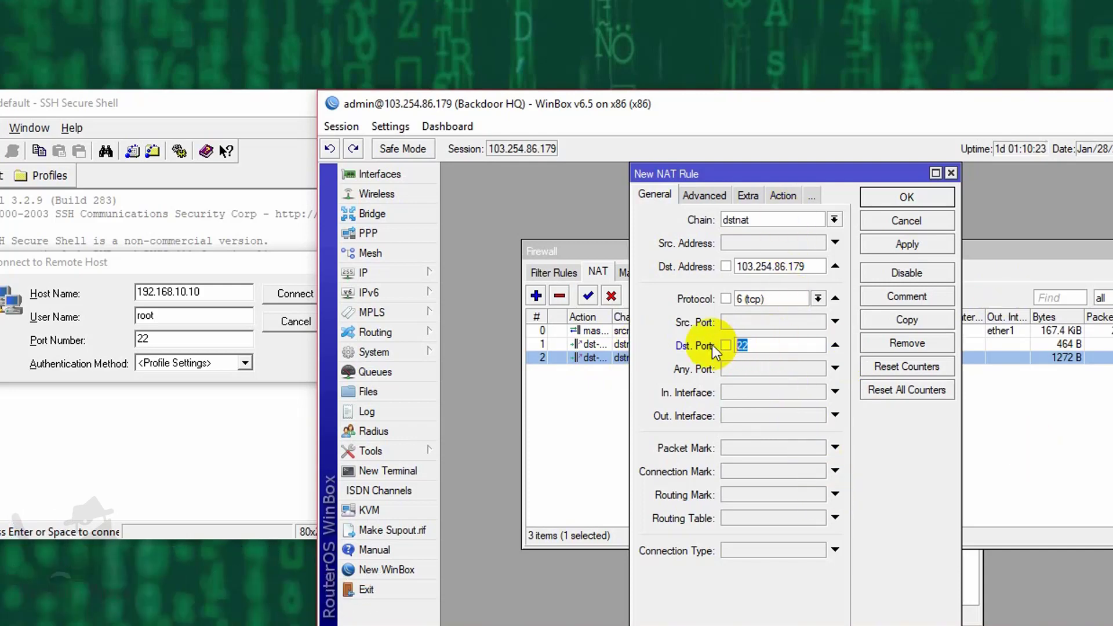
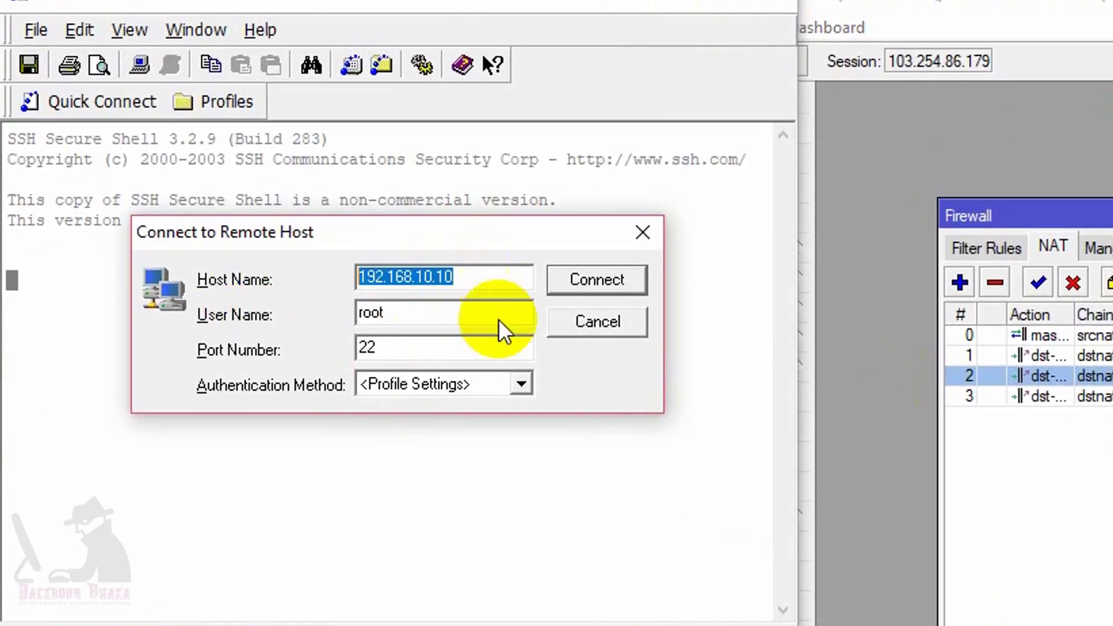
Retry the SSH connection to 192.168.10.10, dismiss the failure, and replace the host name with 103.254.86.179, keeping user root and port 22
left_click(584, 284)
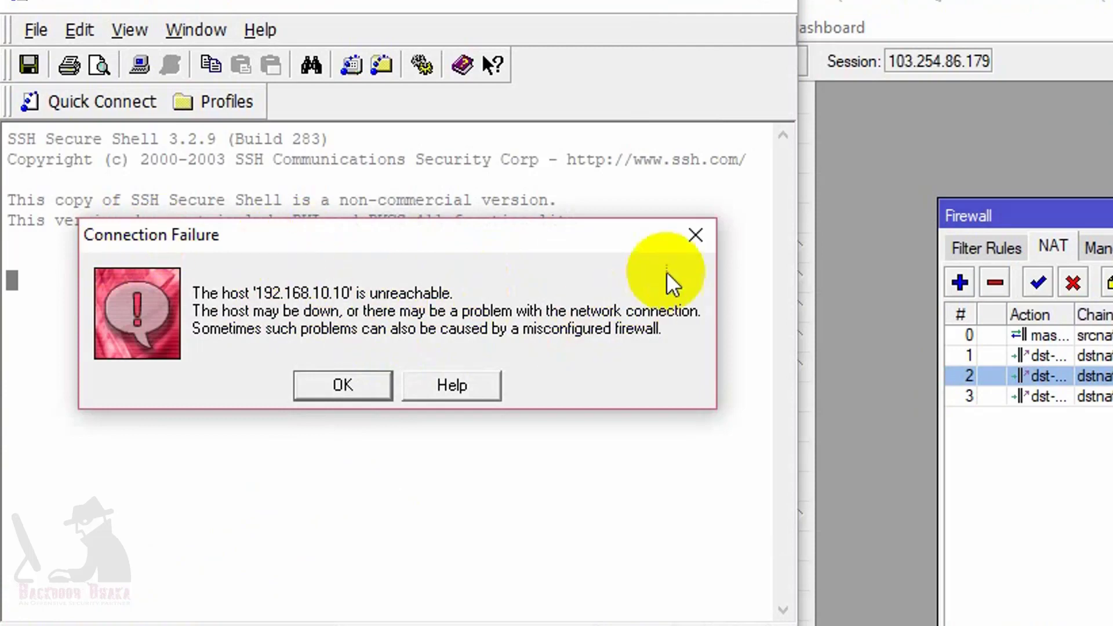
left_click(689, 232)
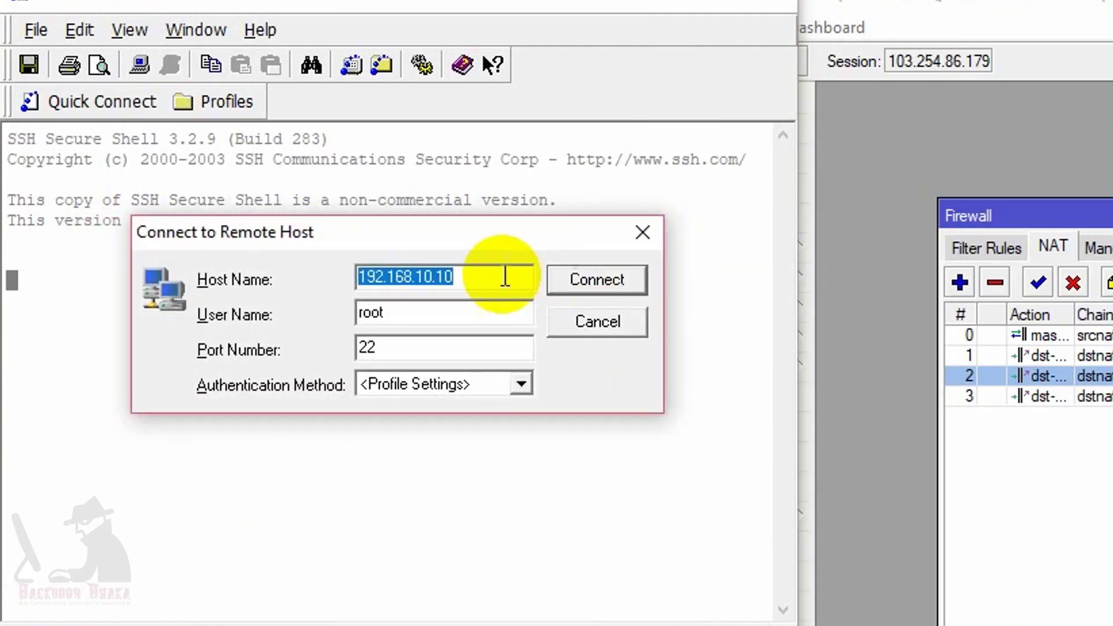
type("103")
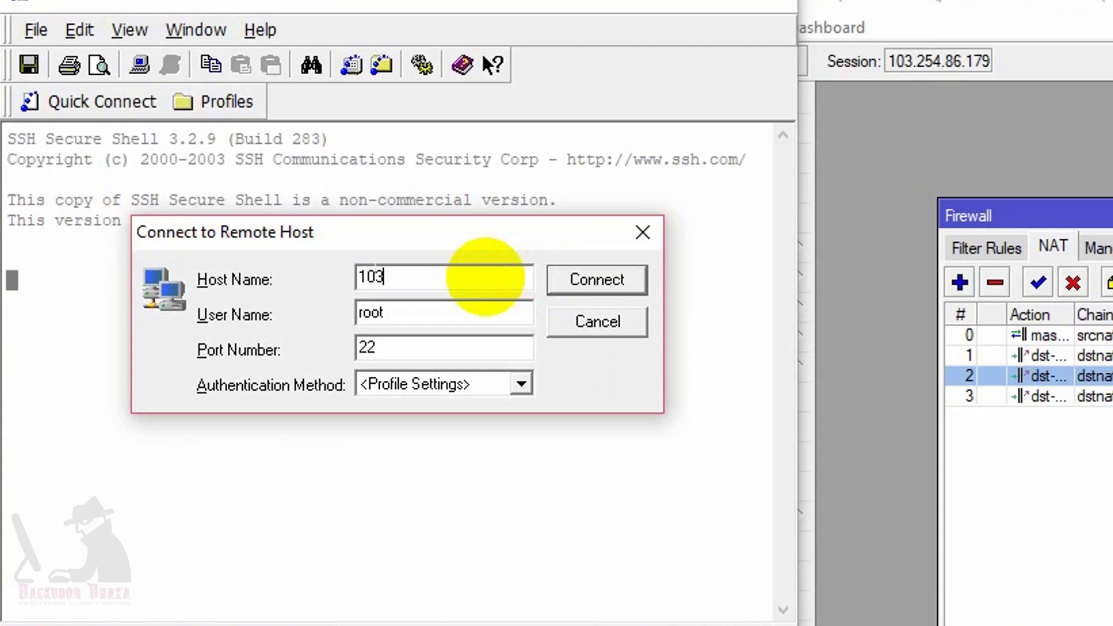
key("BackSpace")
type(".254.86.179")
left_click_drag(391, 314, 351, 314)
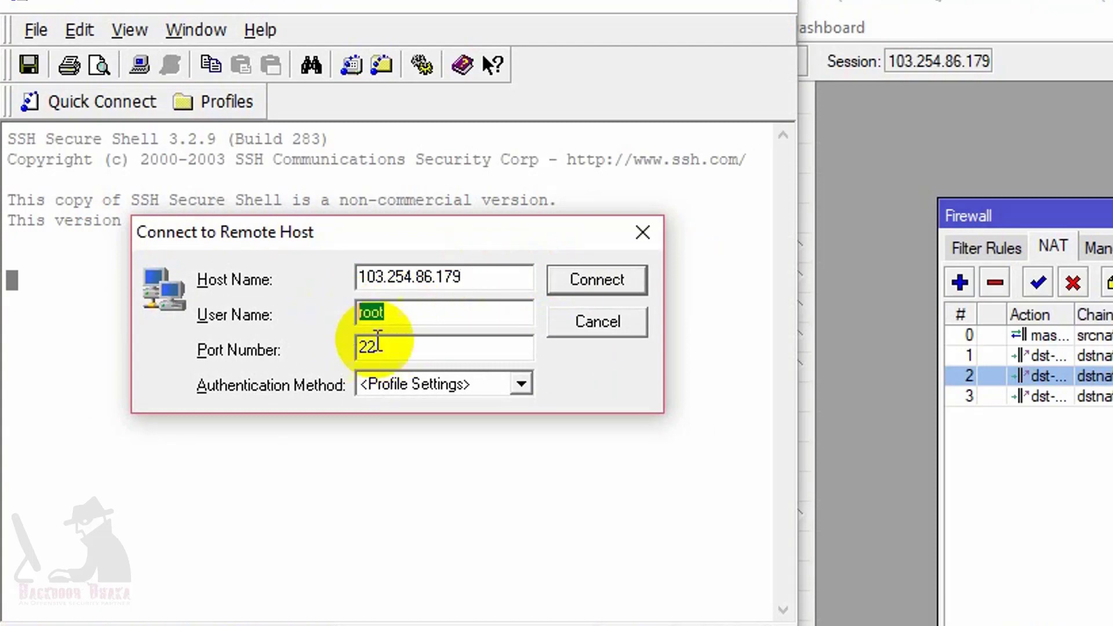
left_click(420, 343)
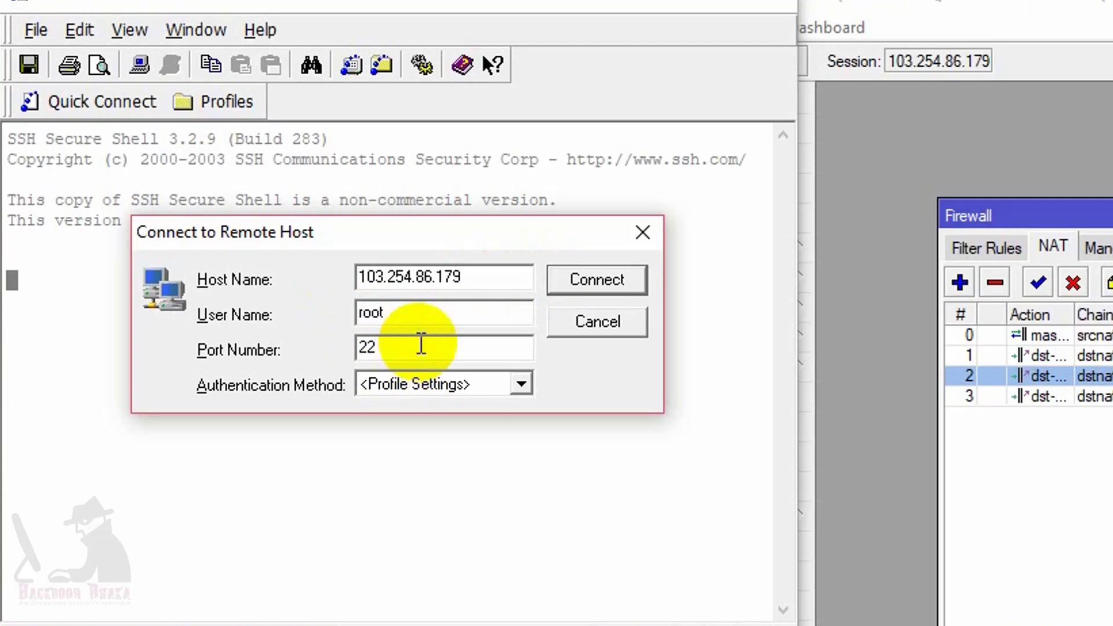
Connect to 103.254.86.179 over SSH, save its host key to the local database, and enter the account password
left_click(584, 285)
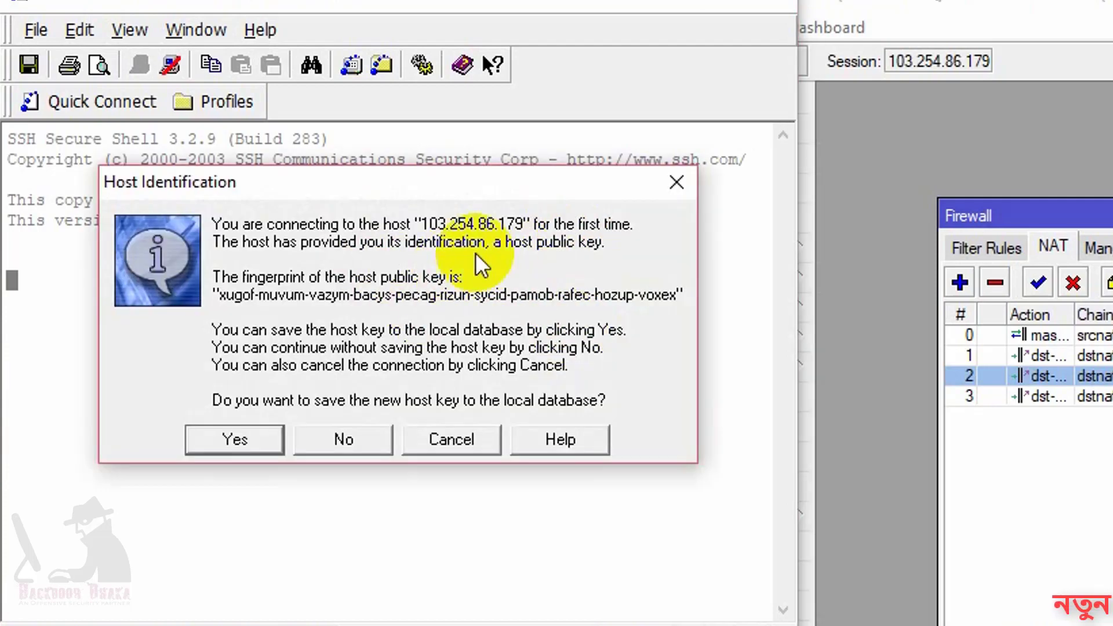
left_click(235, 439)
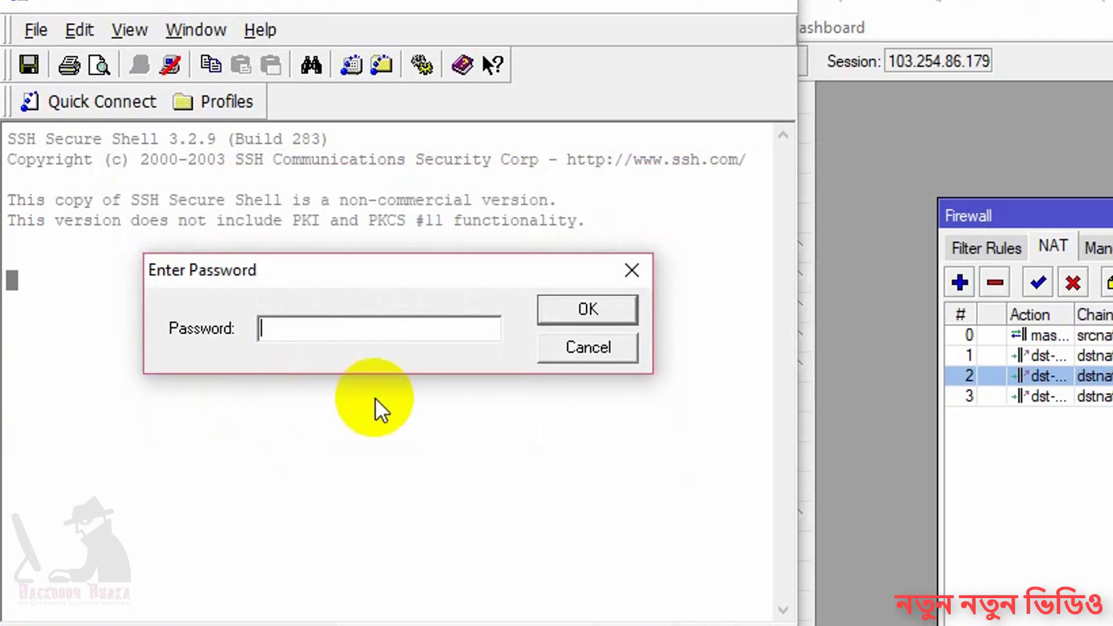
type("******")
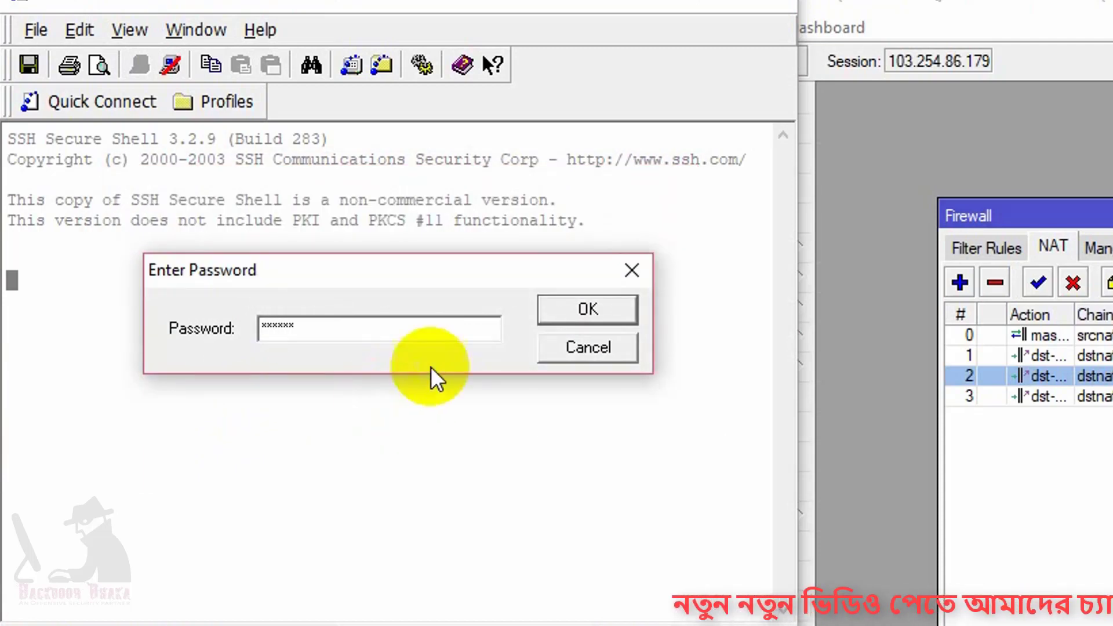
left_click(573, 313)
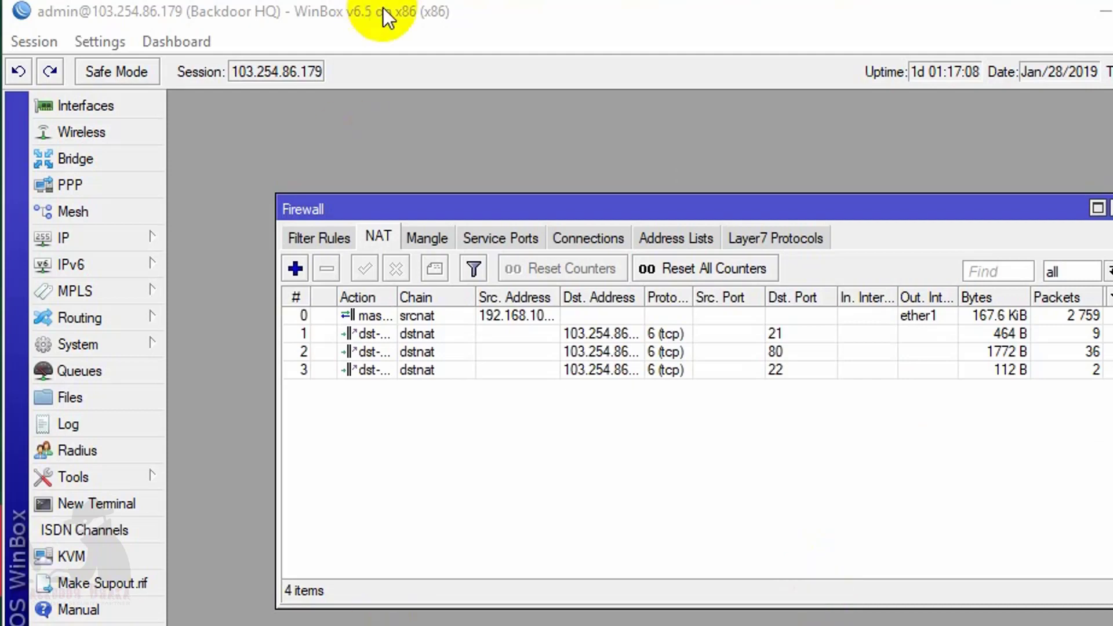
Move the WinBox window aside, find Remote Desktop Connection through the Windows search, and open it
left_click_drag(381, 28, 631, 72)
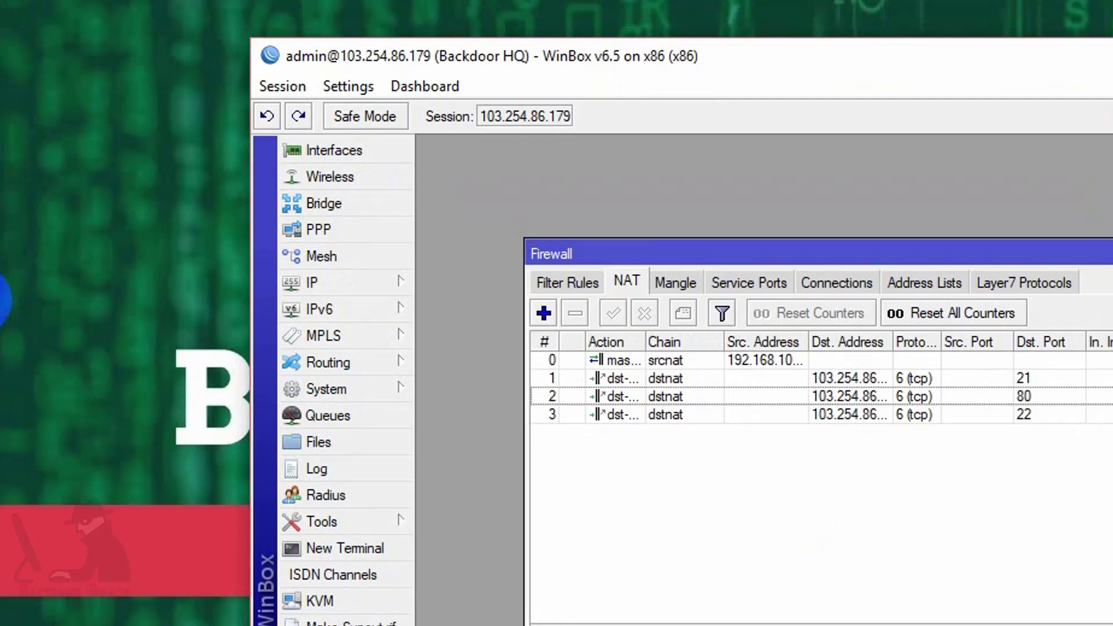
key("super")
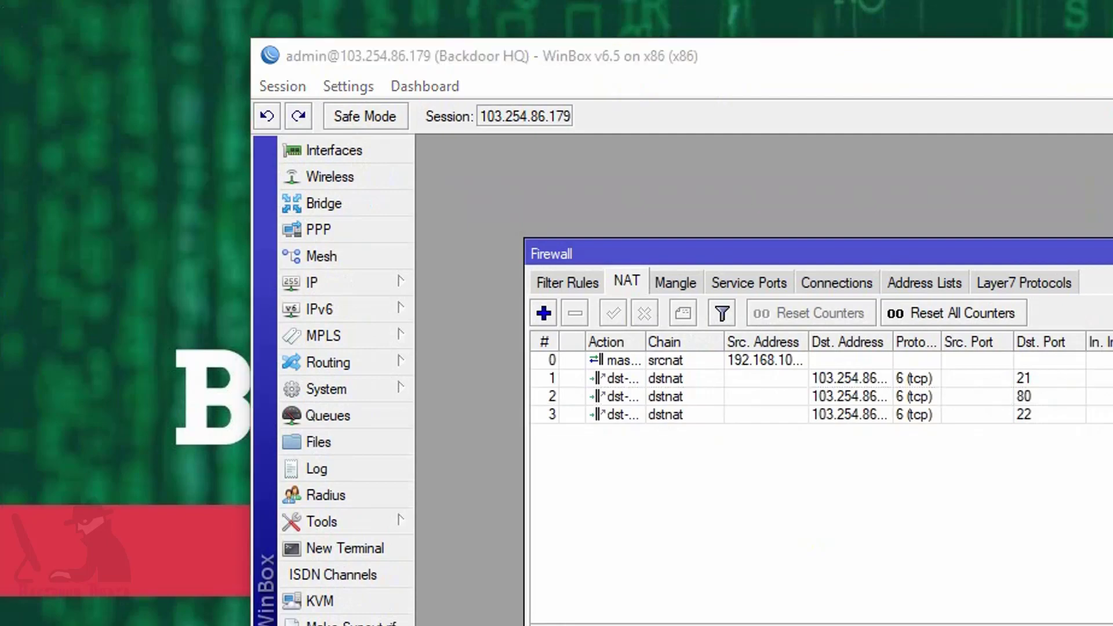
type("c")
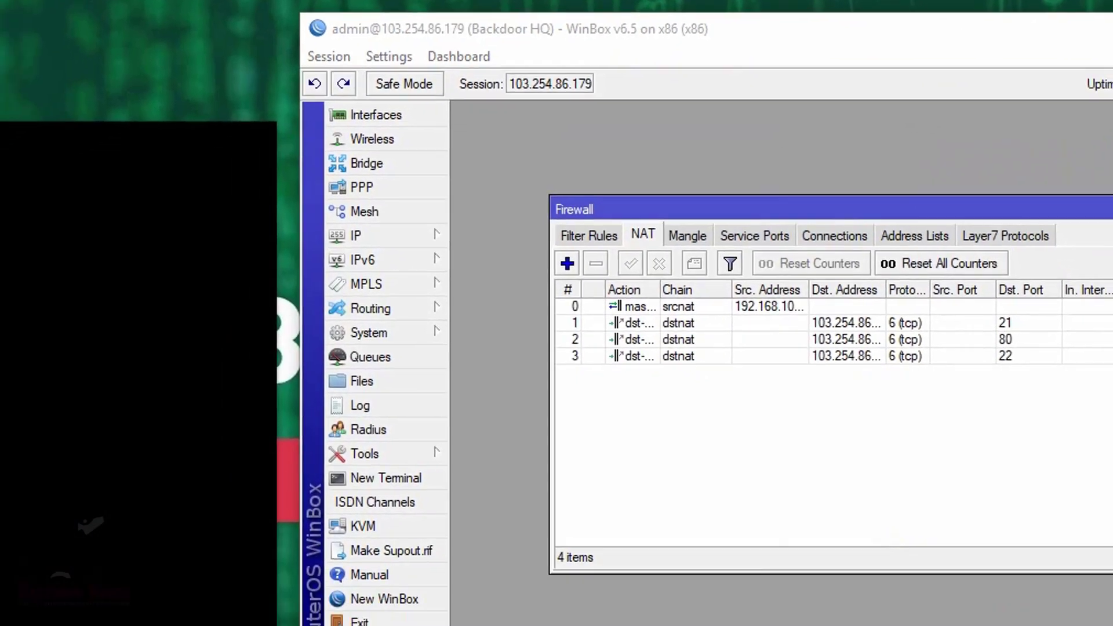
type("we")
key("BackSpace")
key("BackSpace")
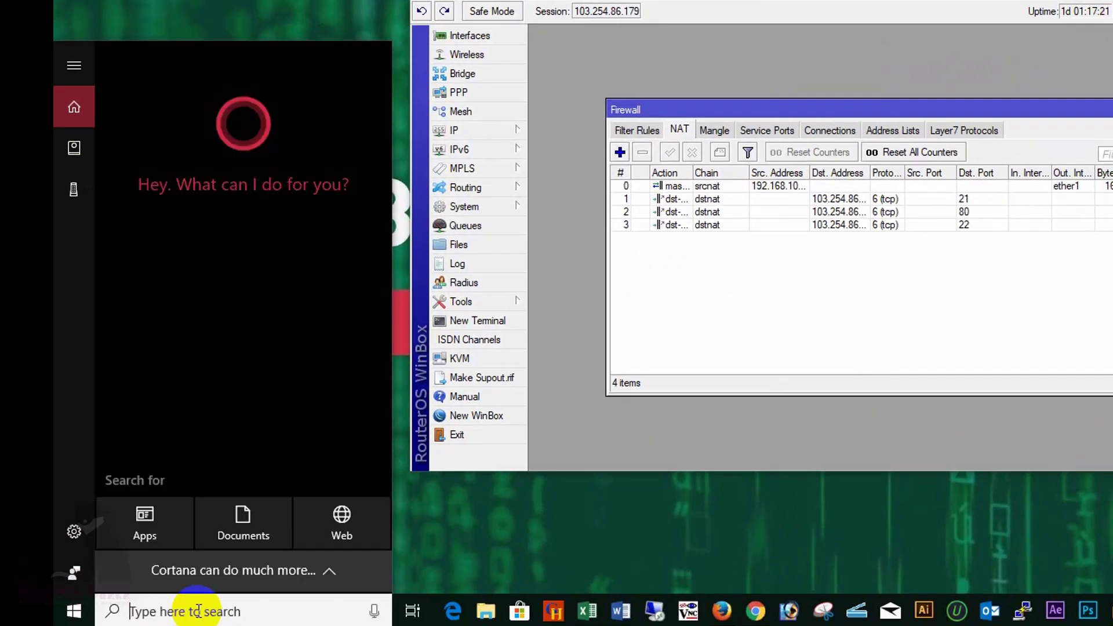
type("remot")
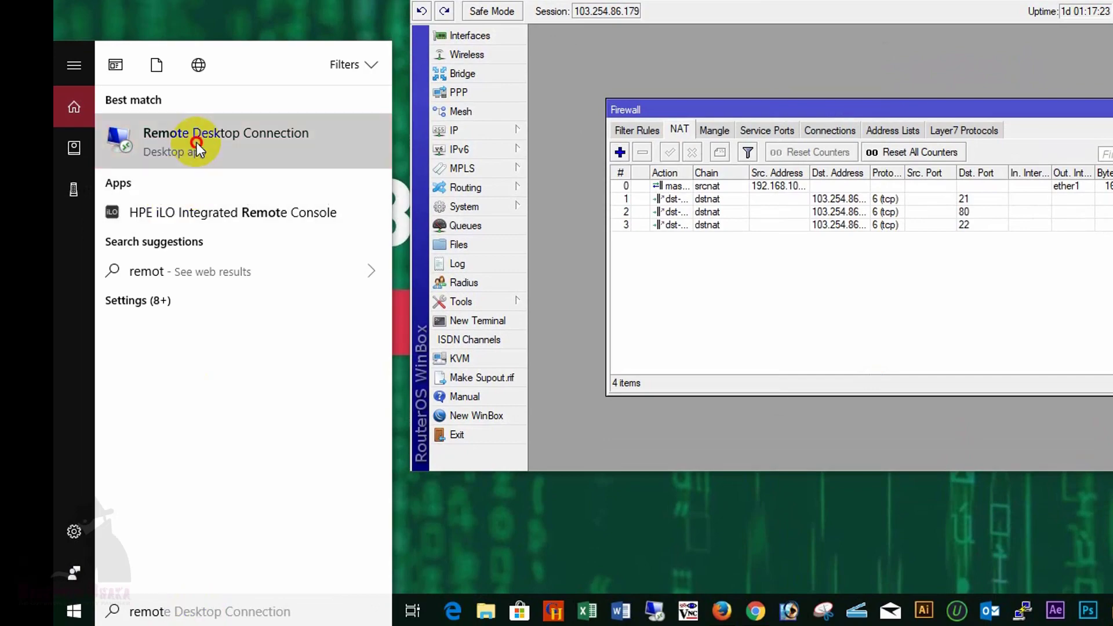
left_click(197, 143)
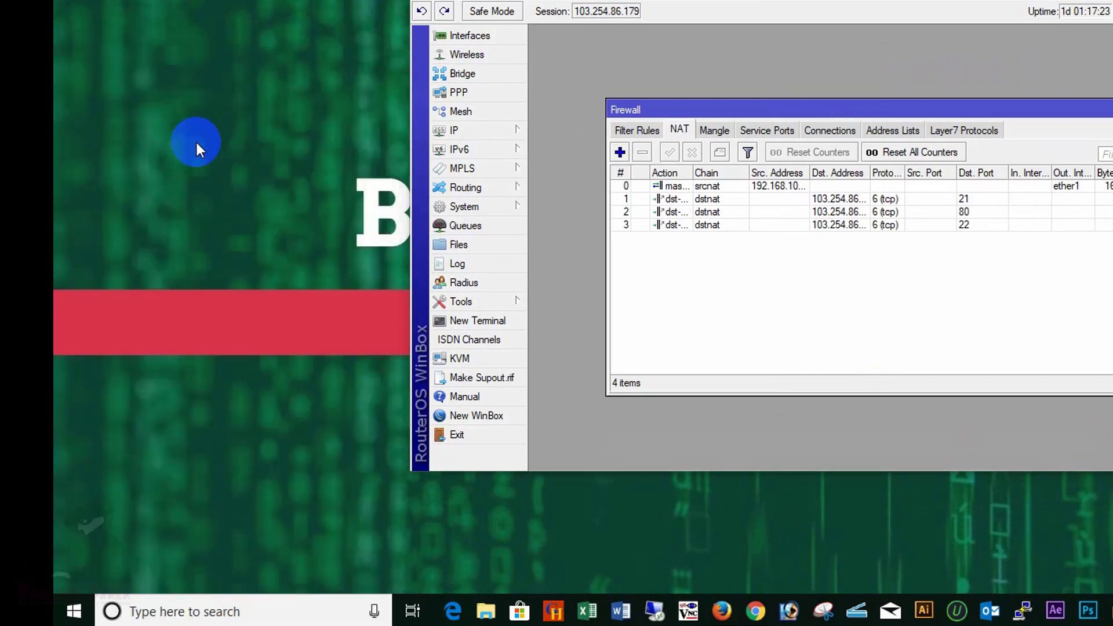
left_click_drag(763, 4, 701, 113)
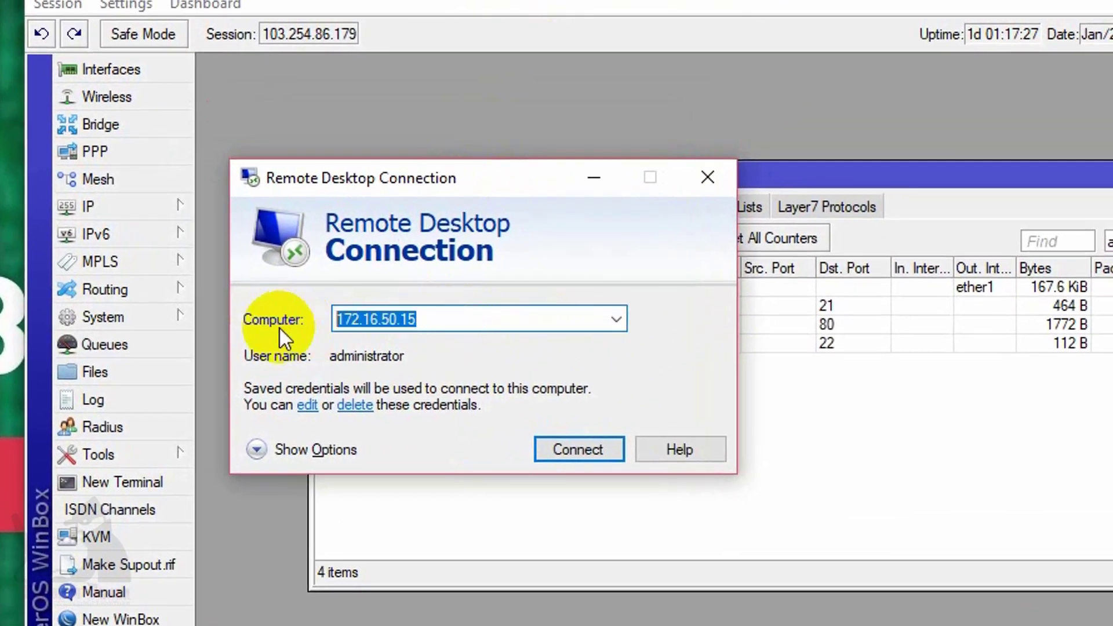
Try a remote desktop connection to 192.168.10.5 and dismiss the connection error
type("192.168.")
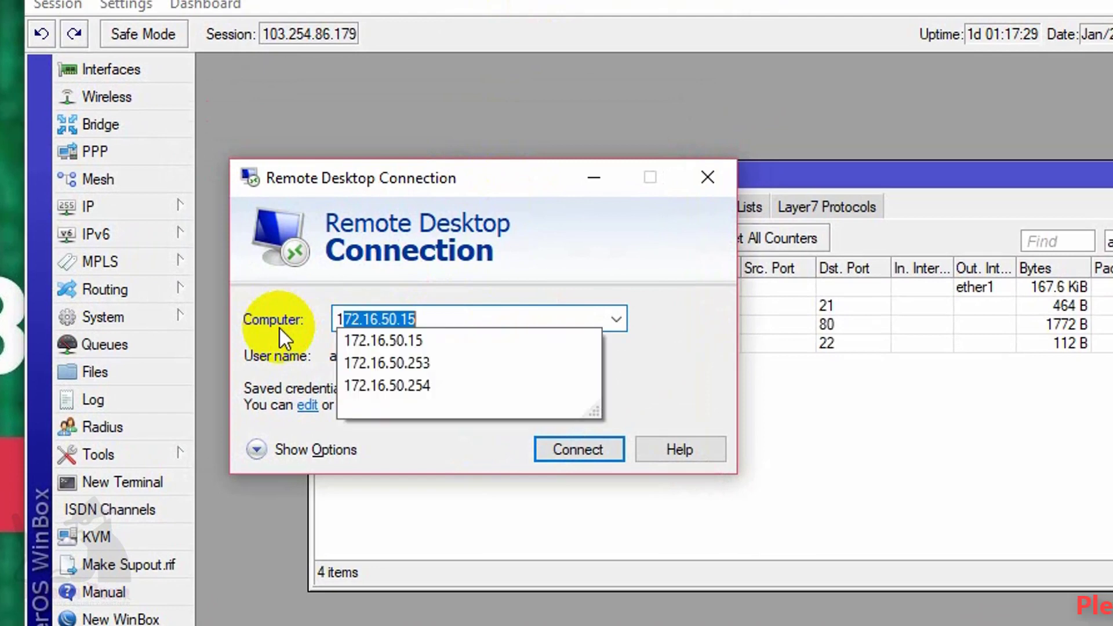
type("10")
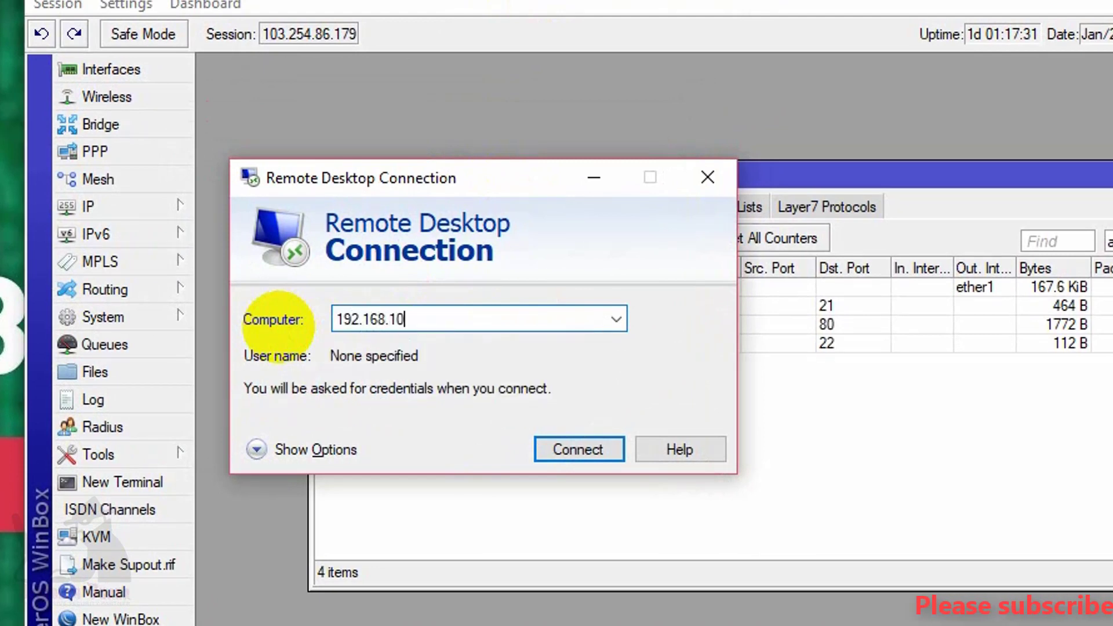
type(".5")
left_click(436, 315)
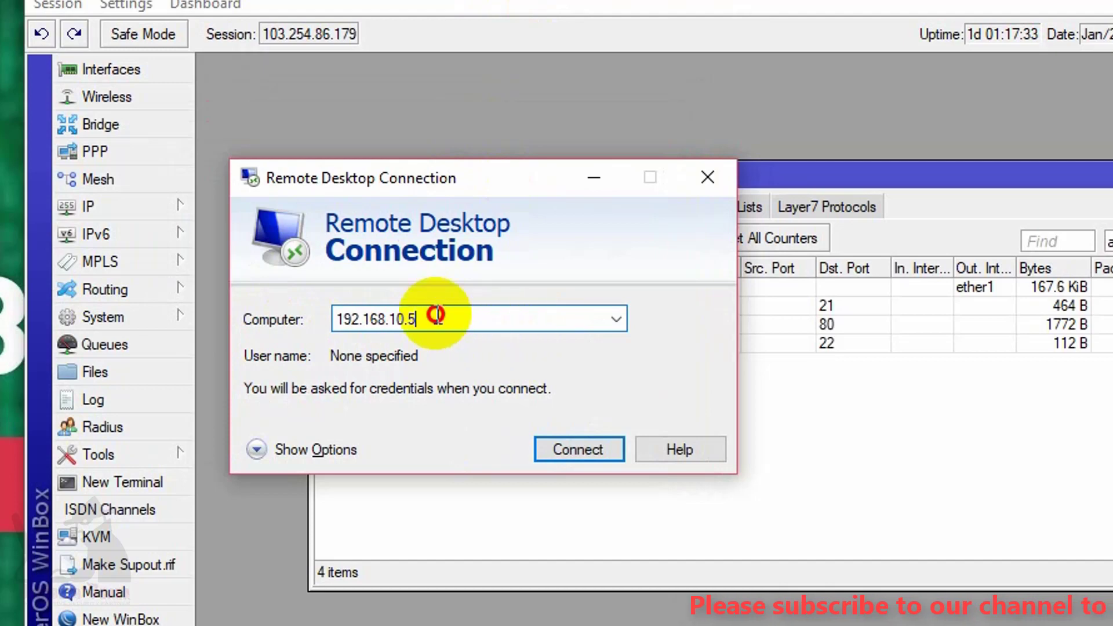
left_click(555, 448)
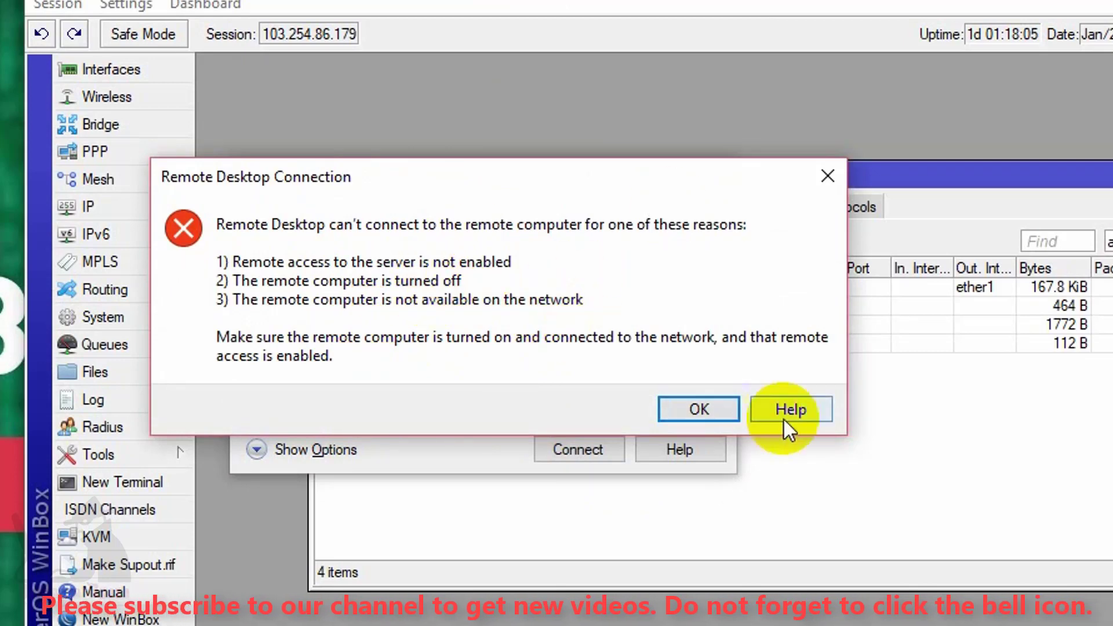
left_click(837, 173)
Replace the computer address with 103.254.86.179, try the remote desktop connection, and dismiss the error
double_click(446, 319)
type("103")
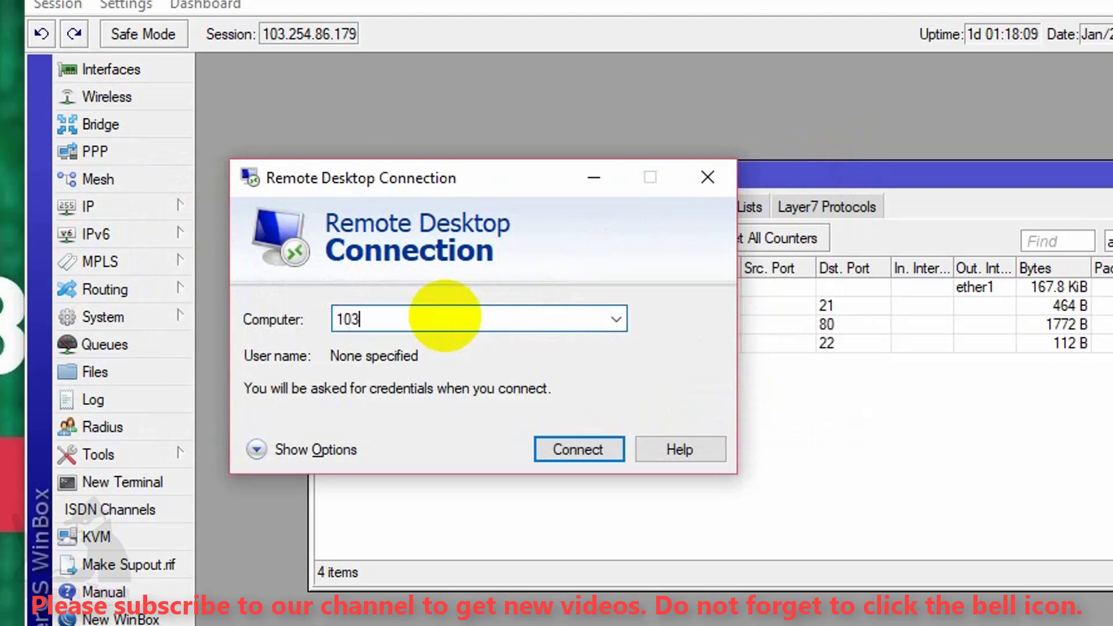
type(".254.86.179")
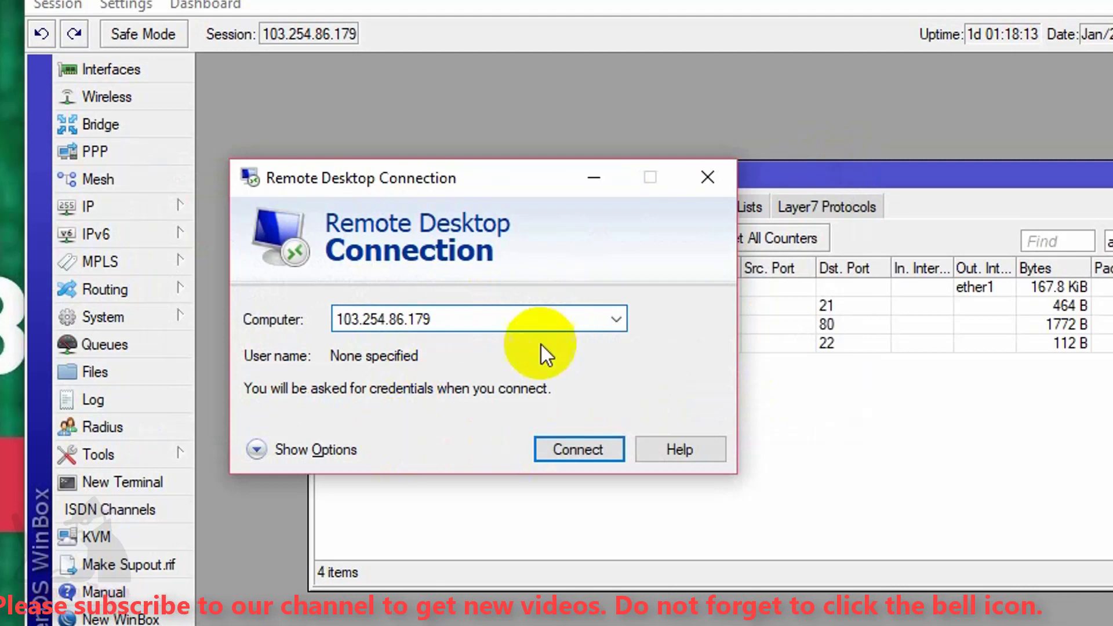
left_click(571, 453)
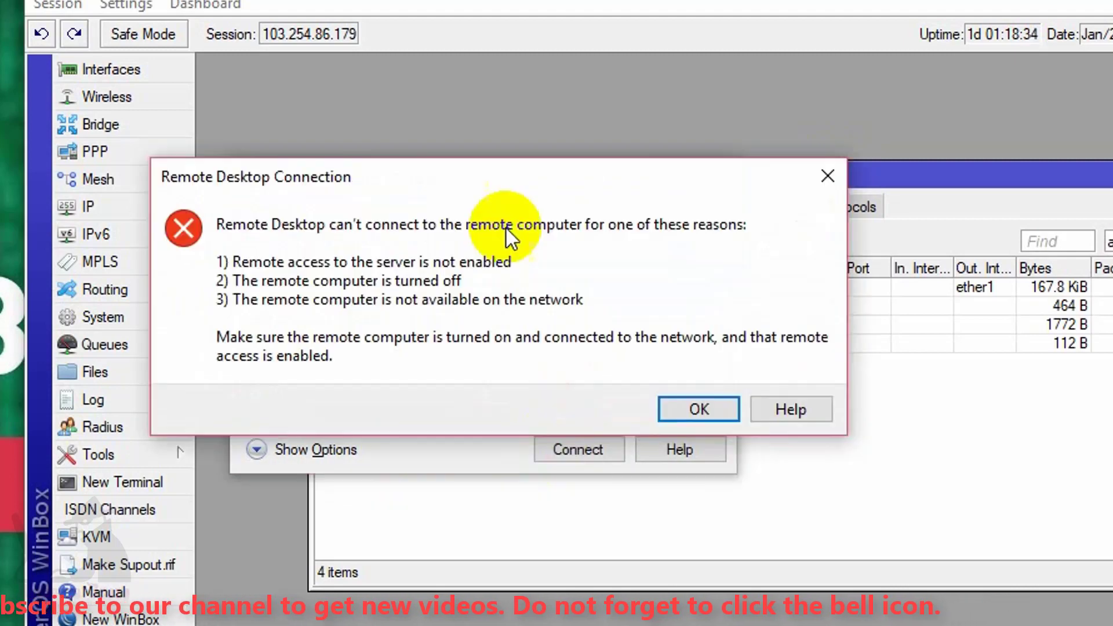
left_click(828, 176)
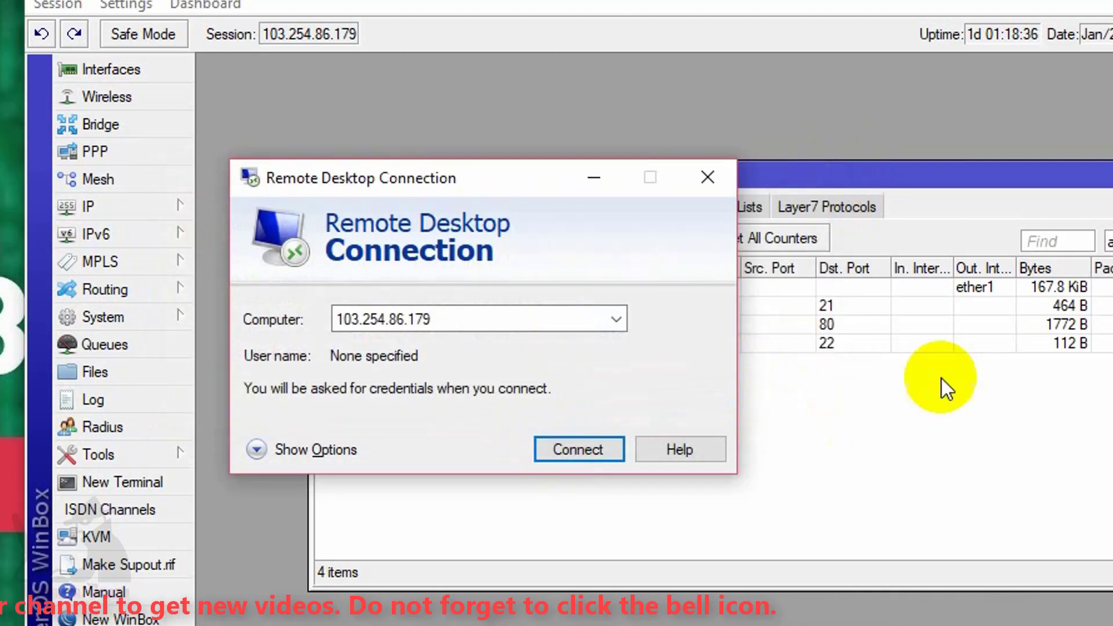
Duplicate the port 22 dstnat rule and set the copy's destination port to 3389
left_click_drag(515, 179, 0, 168)
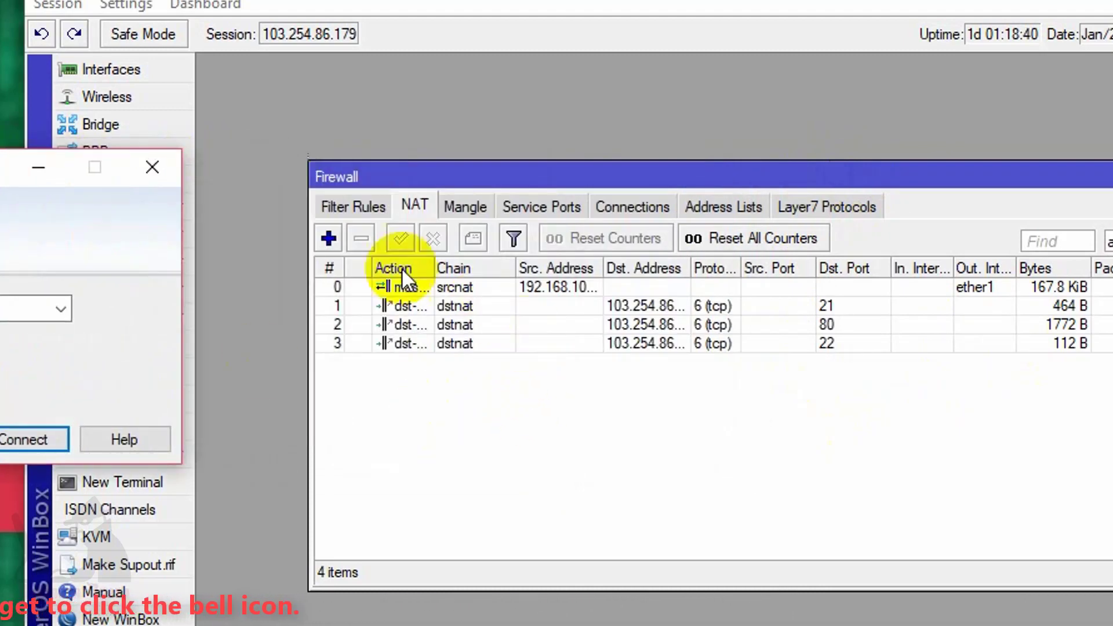
left_click(328, 238)
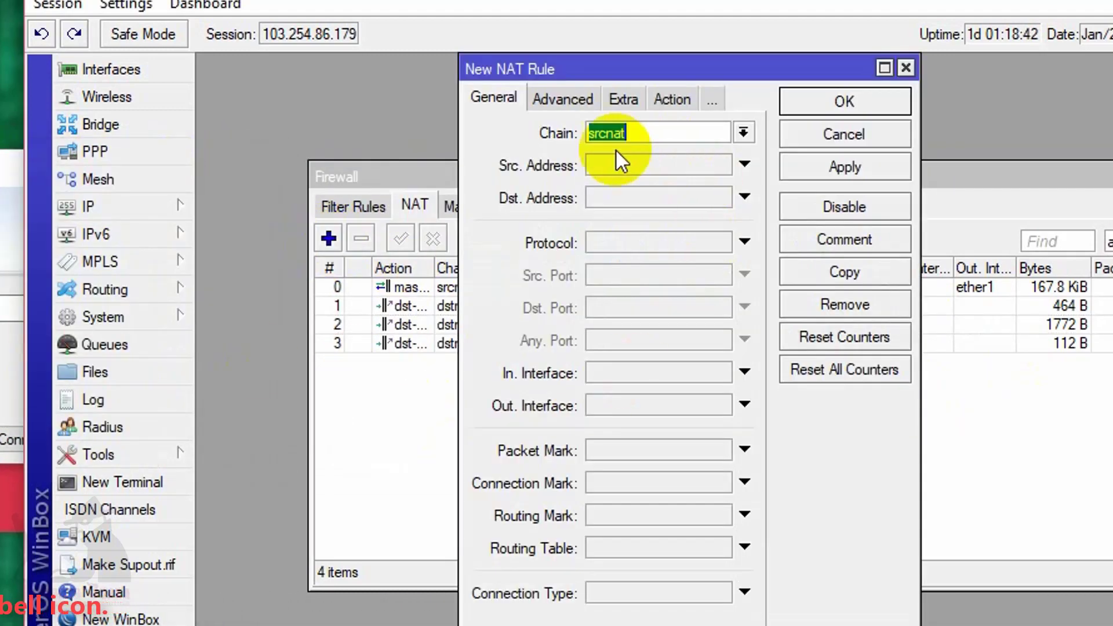
left_click(906, 68)
left_click(452, 322)
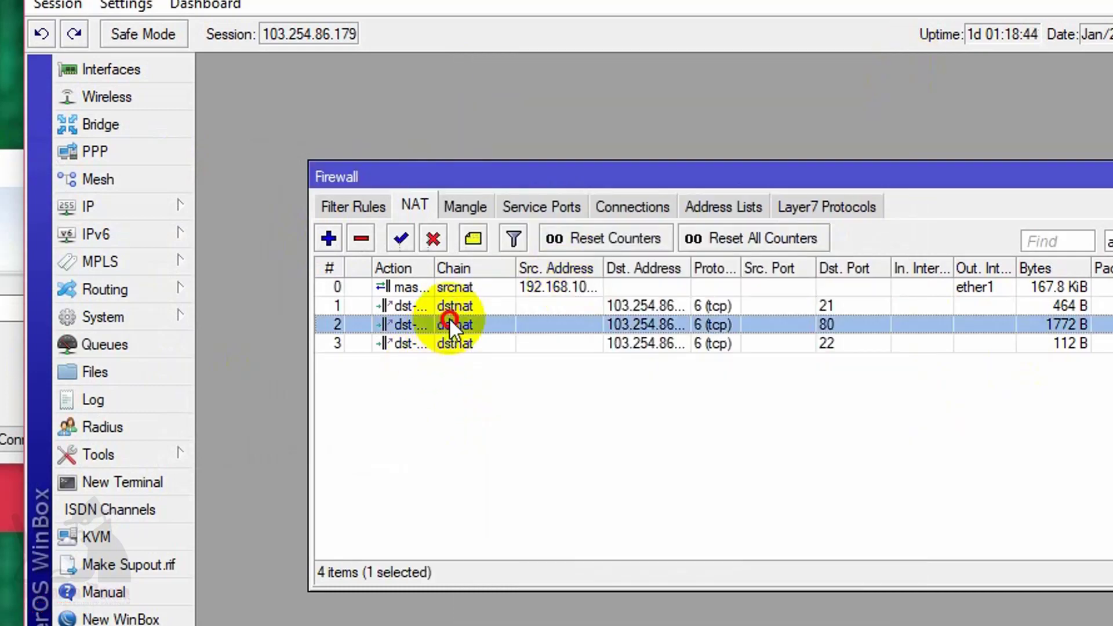
double_click(447, 341)
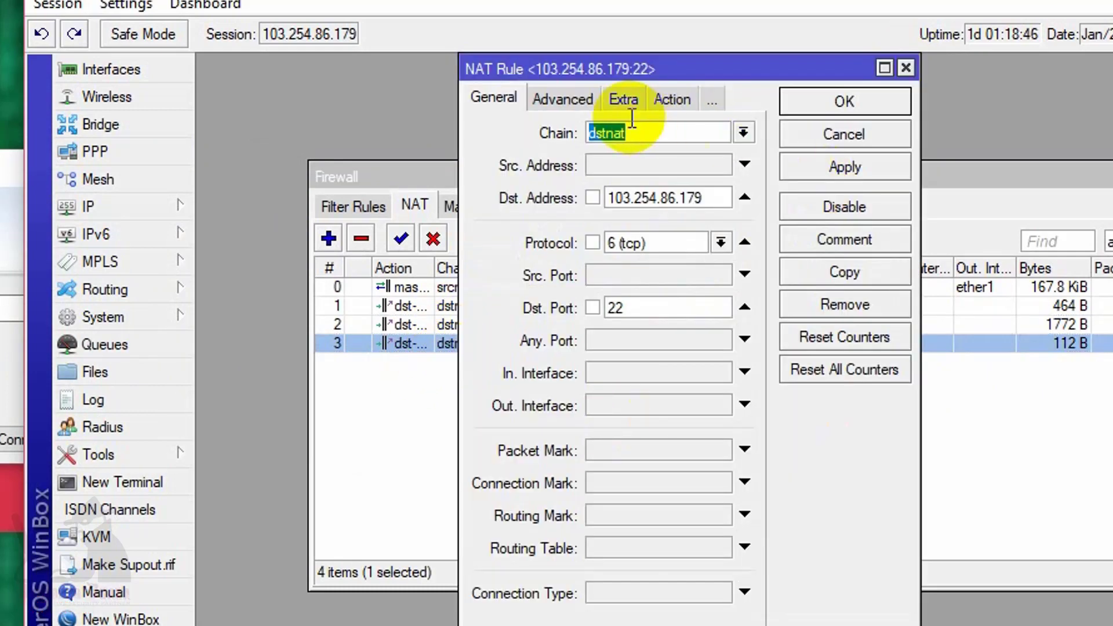
left_click(854, 280)
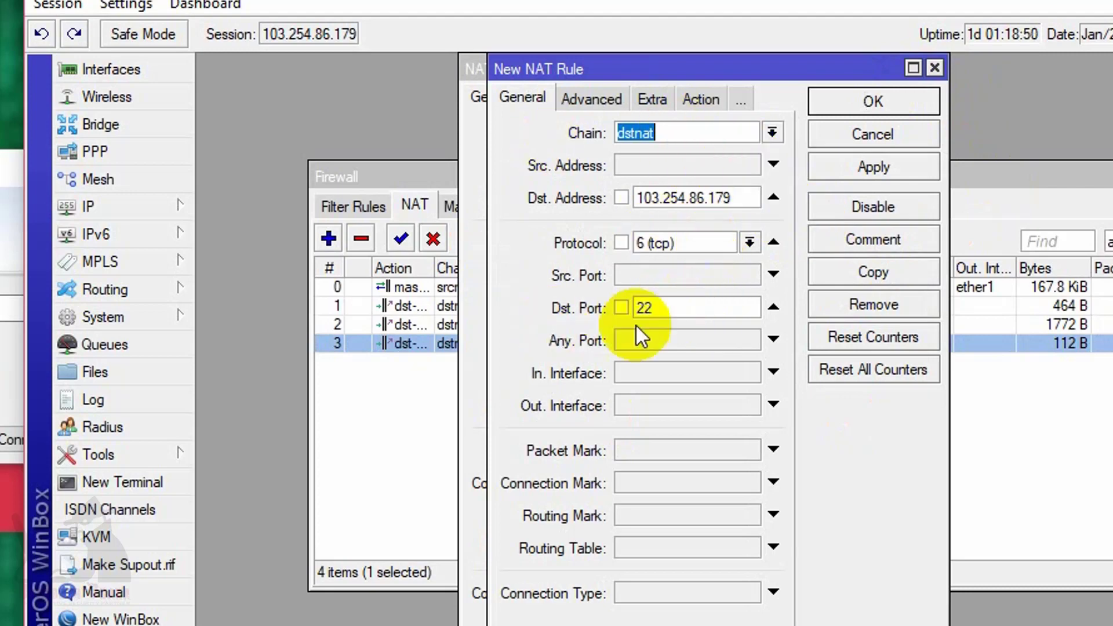
left_click_drag(671, 308, 603, 313)
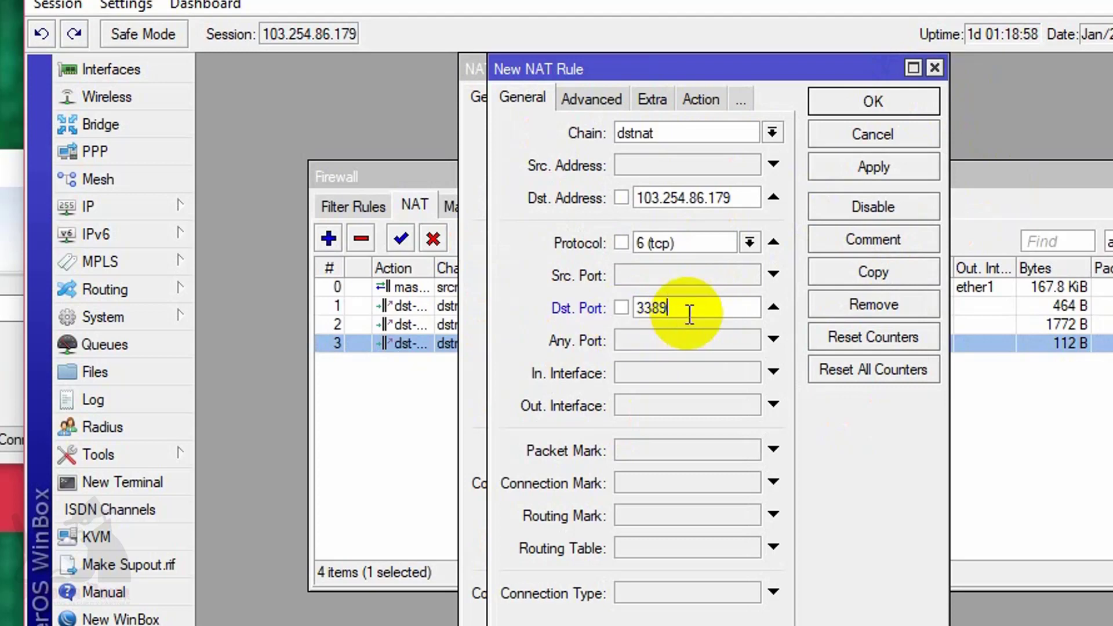
Change the copied rule's dst-nat target address and port for the remote desktop computer, save it, and close the original port 22 rule
left_click(697, 97)
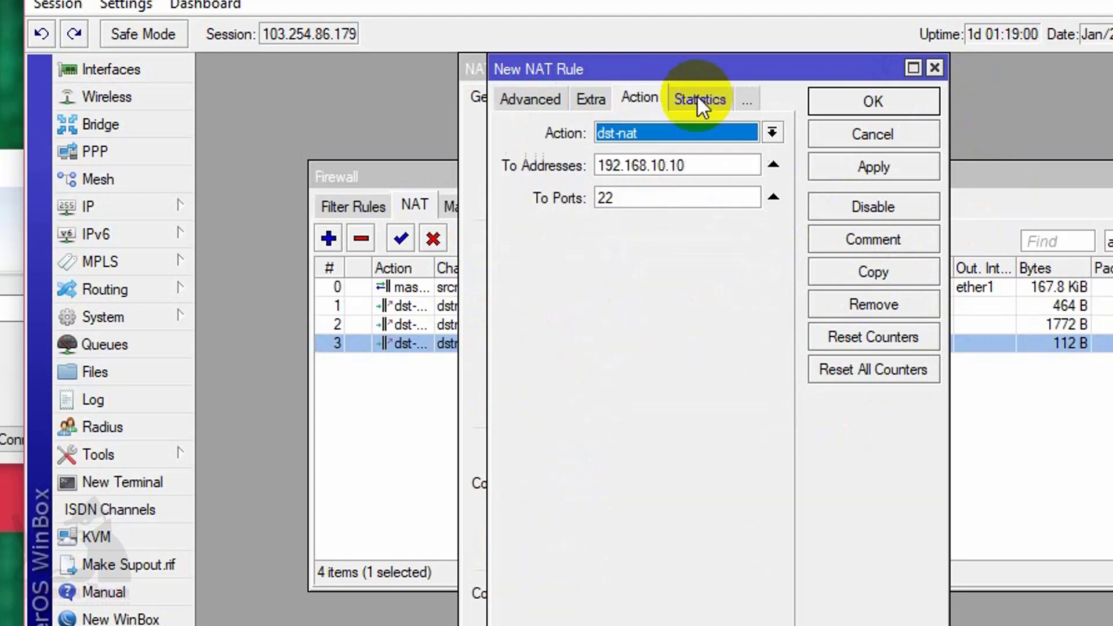
left_click_drag(632, 198, 415, 203)
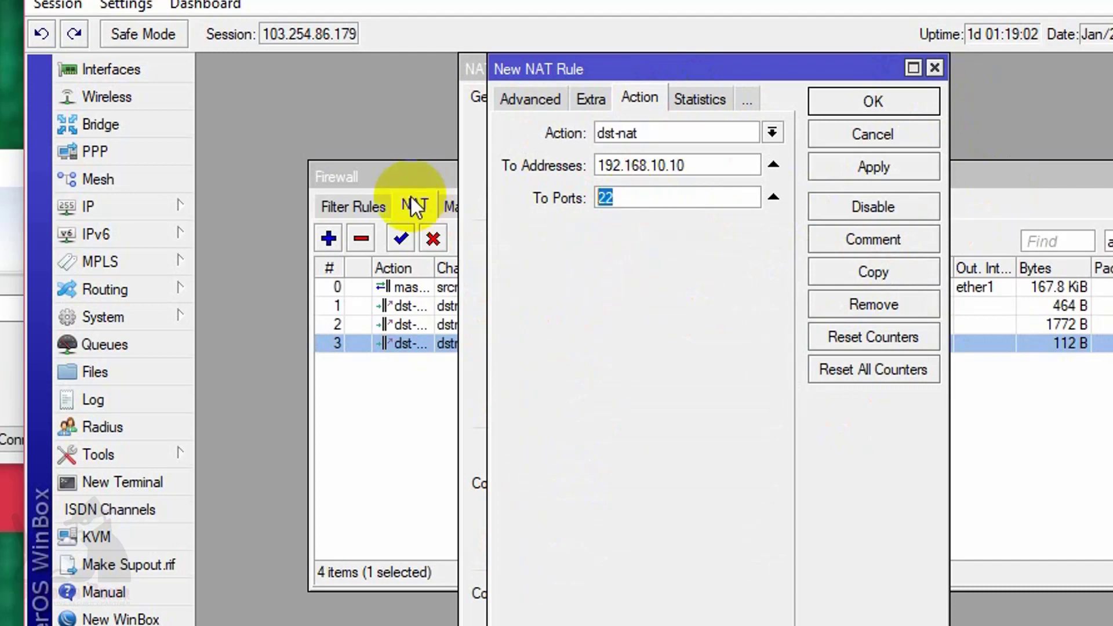
double_click(677, 166)
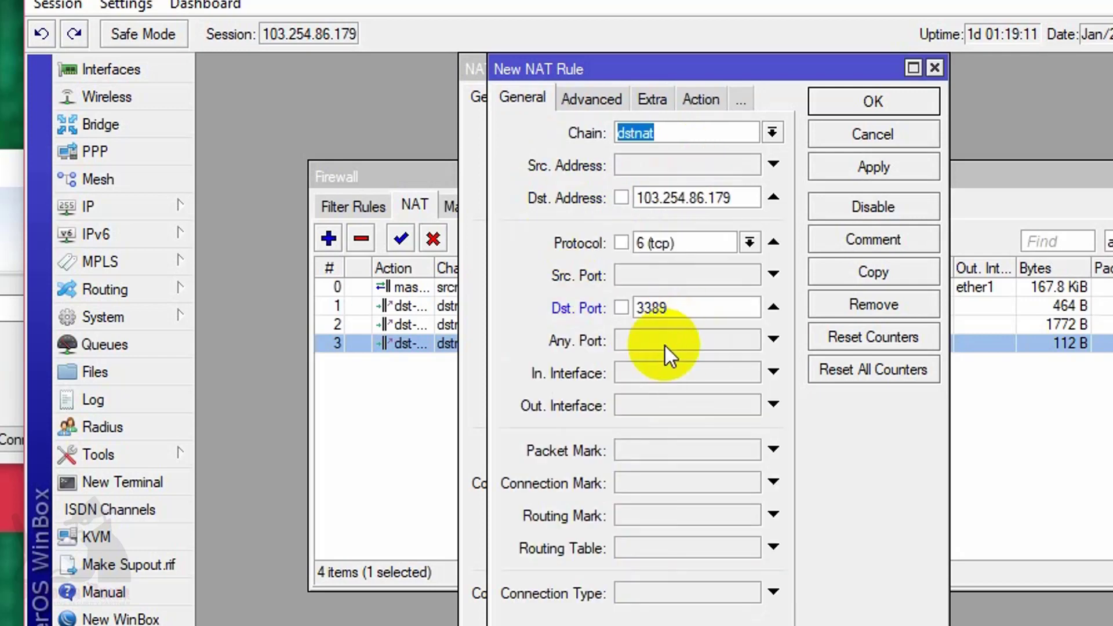
left_click(850, 167)
left_click(859, 102)
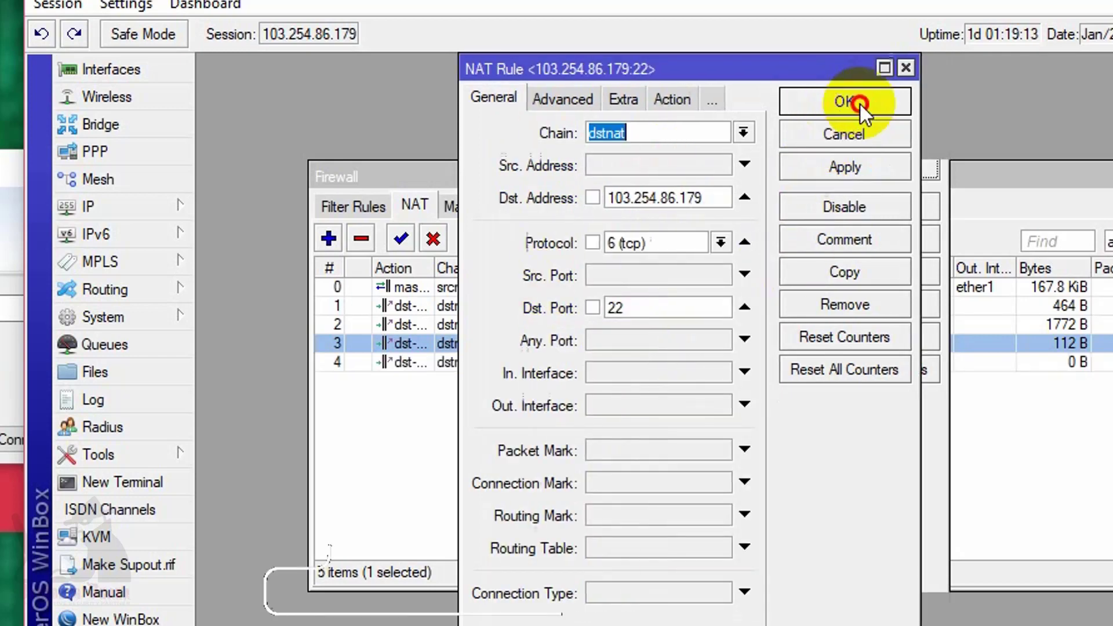
left_click(906, 68)
Select the new port 3389 rule and try a remote desktop connection to 103.254.86.179
left_click(1, 168)
left_click_drag(2, 168, 219, 190)
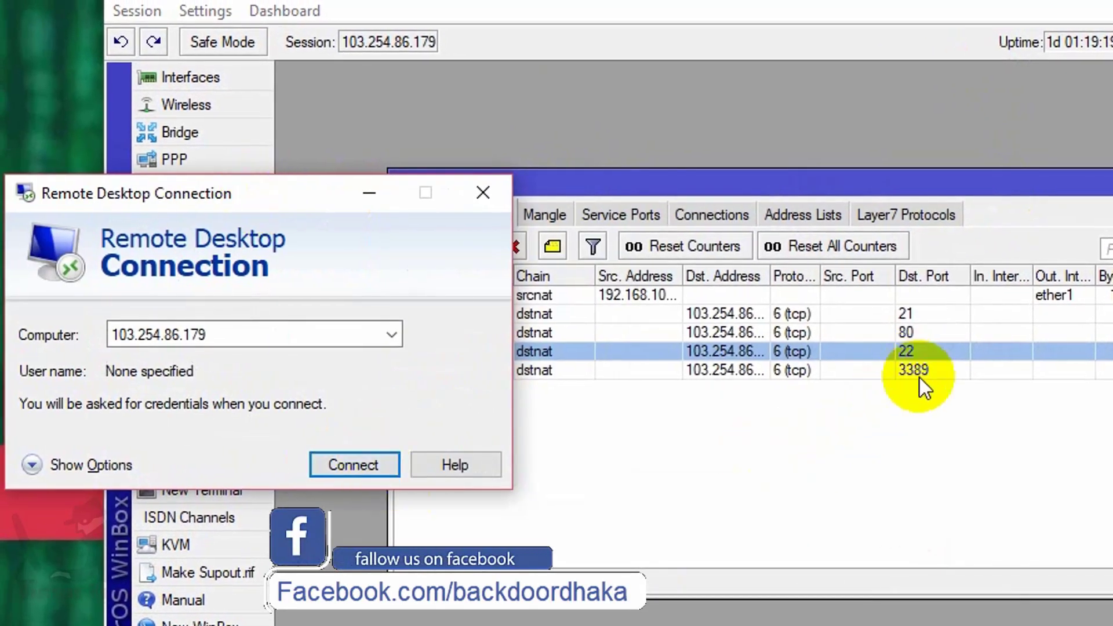
left_click(875, 366)
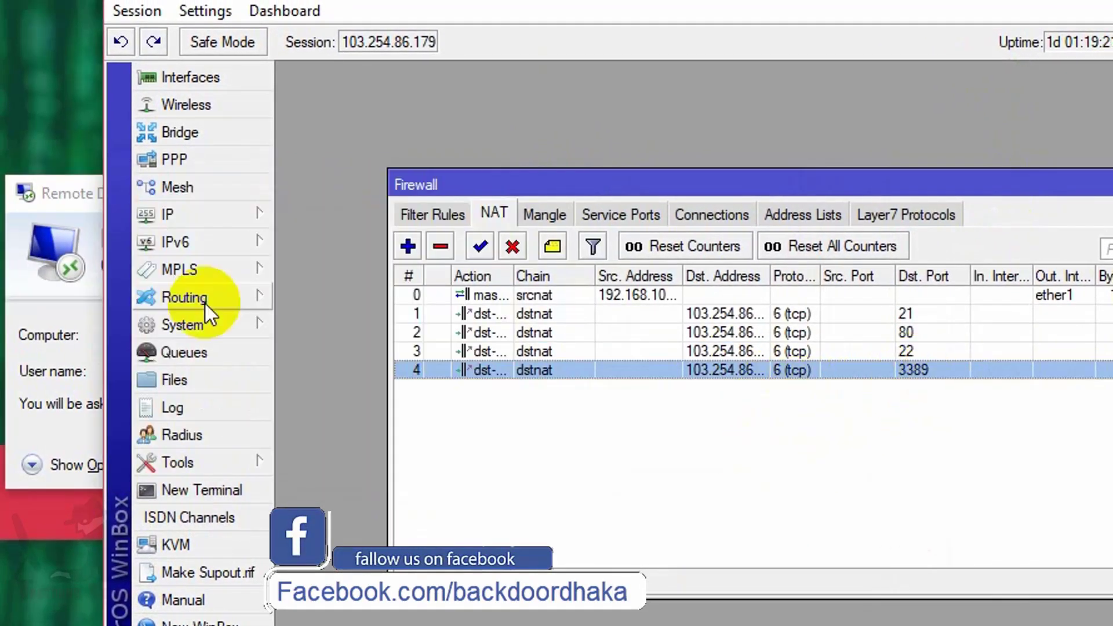
left_click(62, 202)
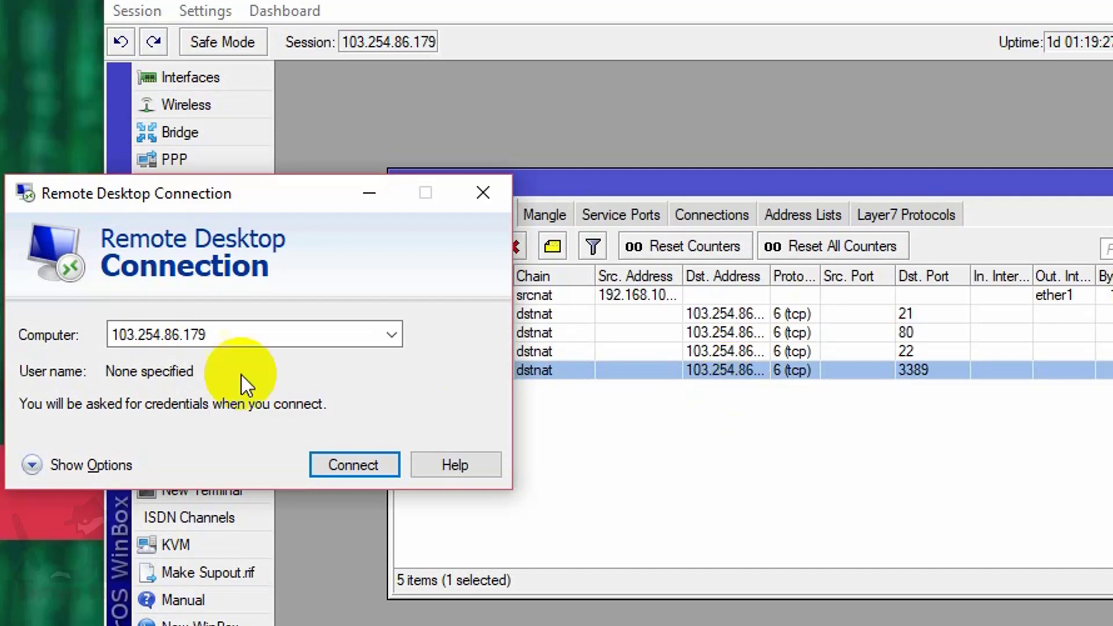
left_click(234, 328)
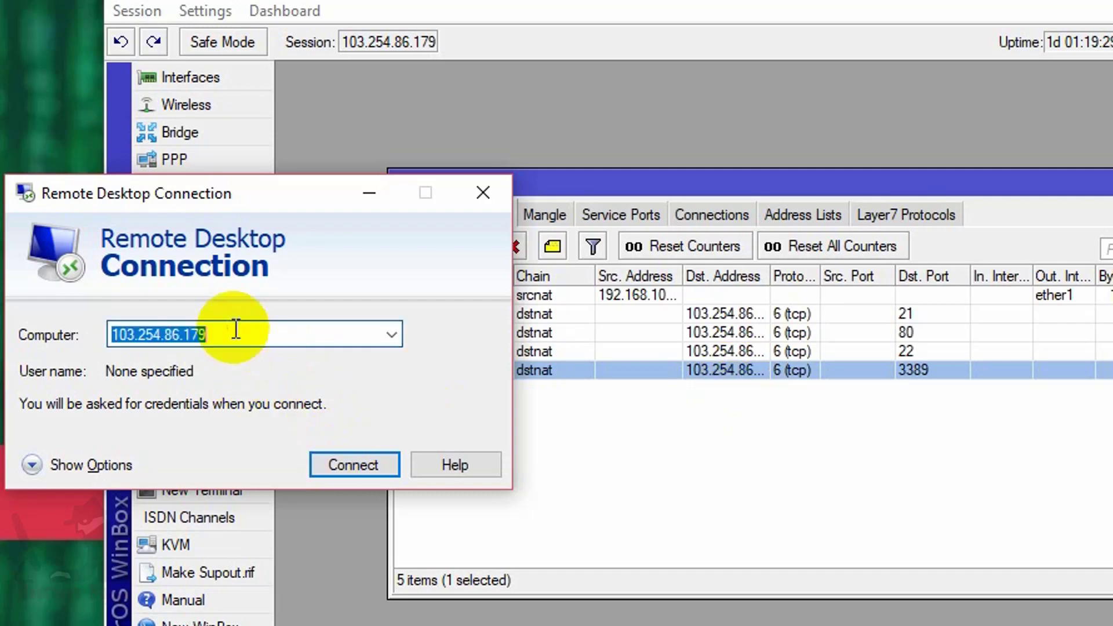
left_click(355, 464)
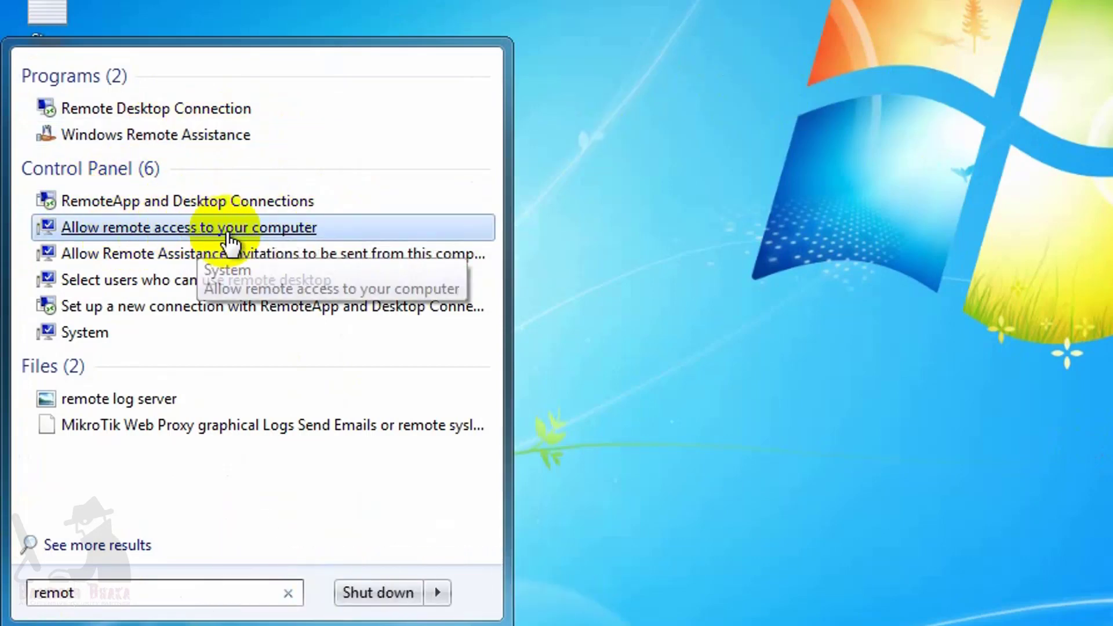
On the Windows 7 computer, allow remote connections from computers running any version of Remote Desktop and apply the setting
left_click(276, 230)
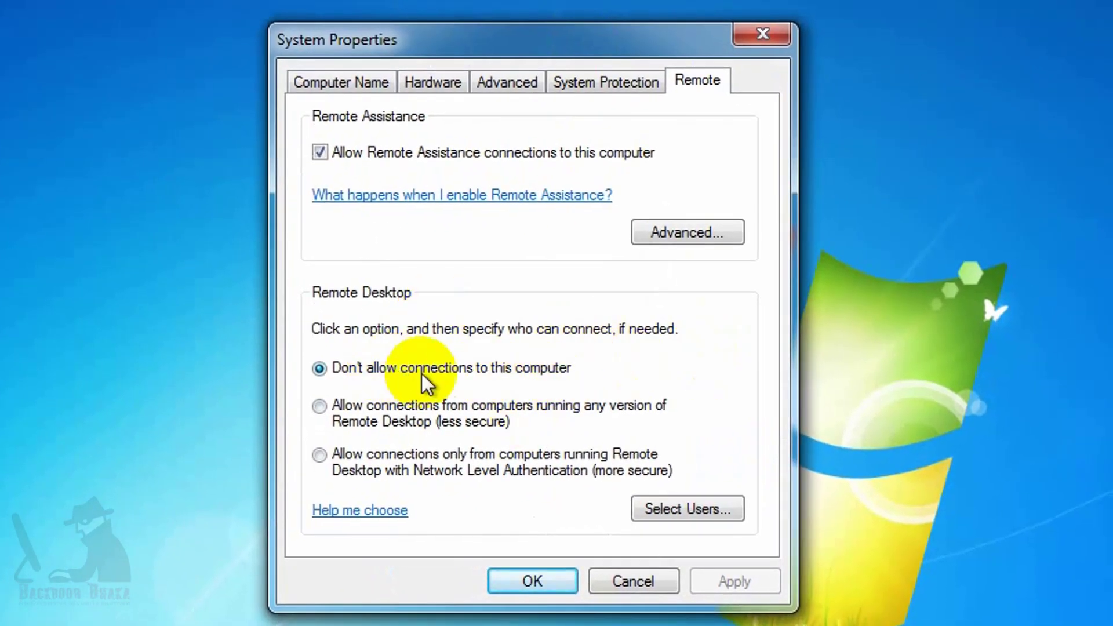
left_click(319, 406)
left_click(734, 582)
left_click(534, 581)
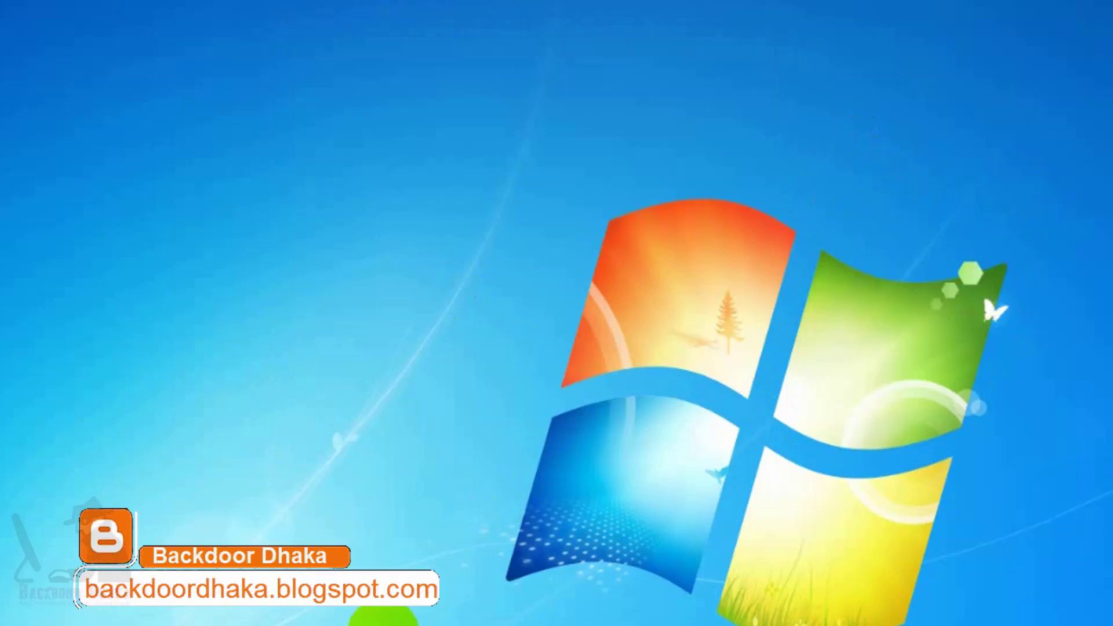
Open Control Panel, view it by Category, and go to the User Accounts settings
key("super")
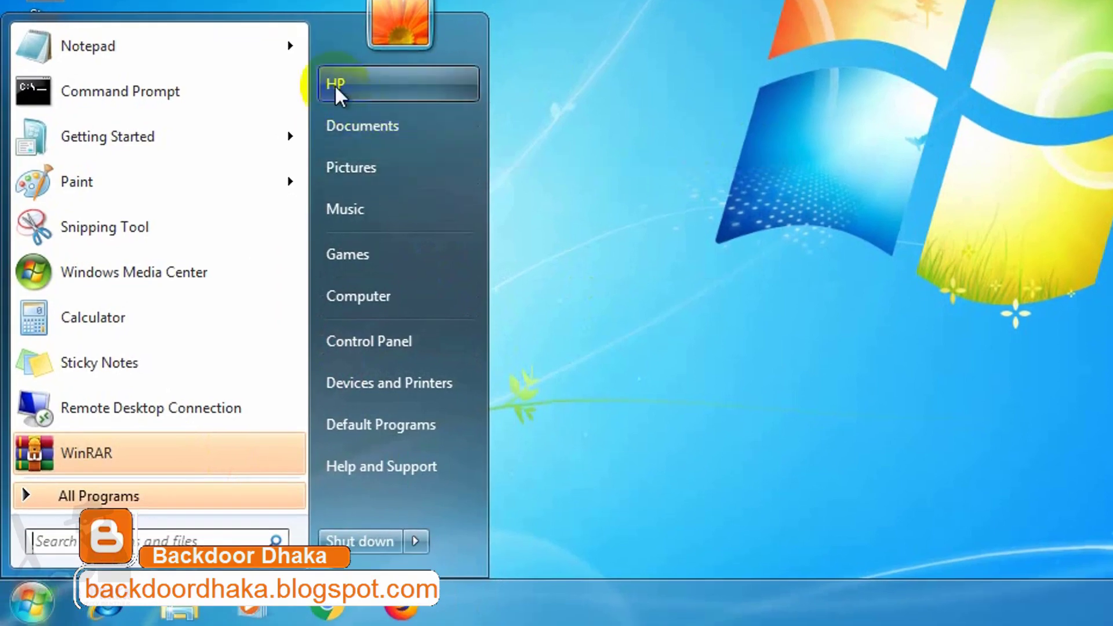
left_click(377, 342)
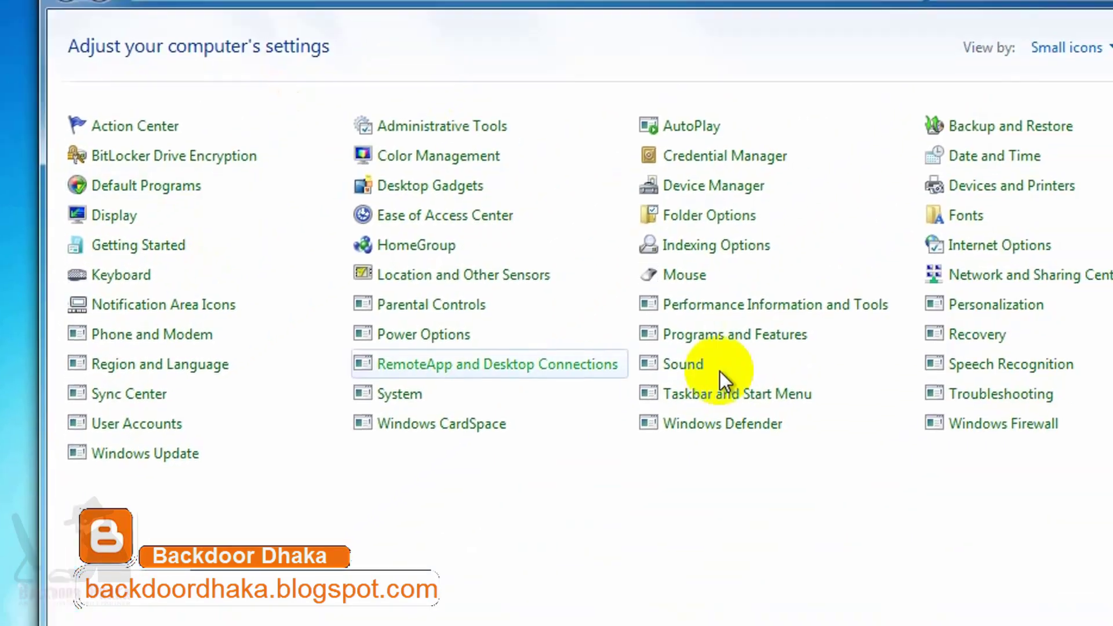
left_click(1021, 89)
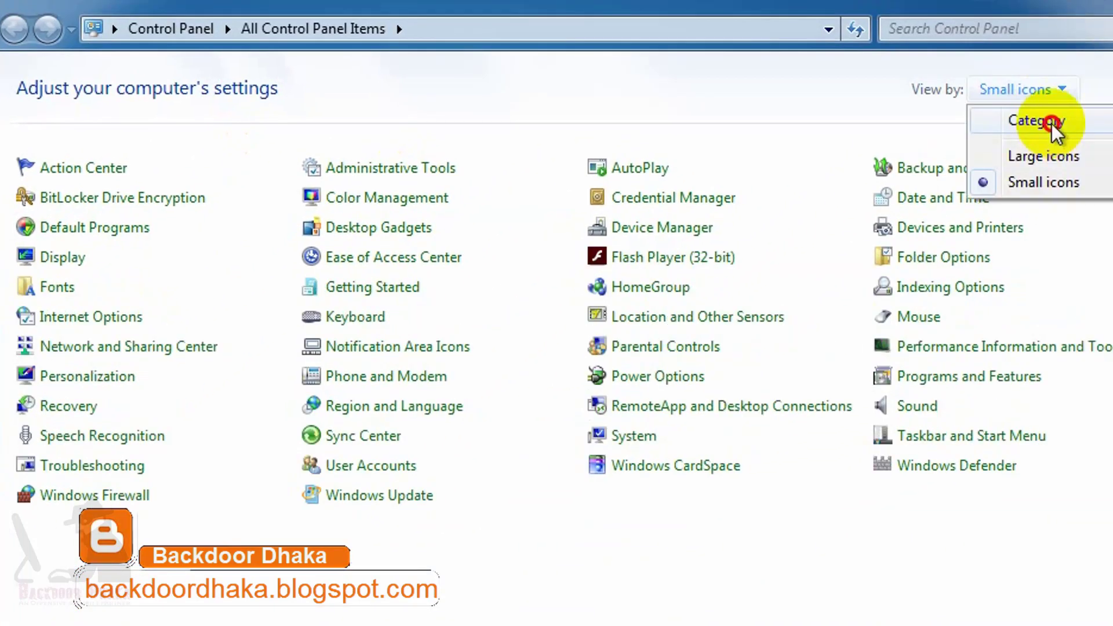
left_click(1044, 117)
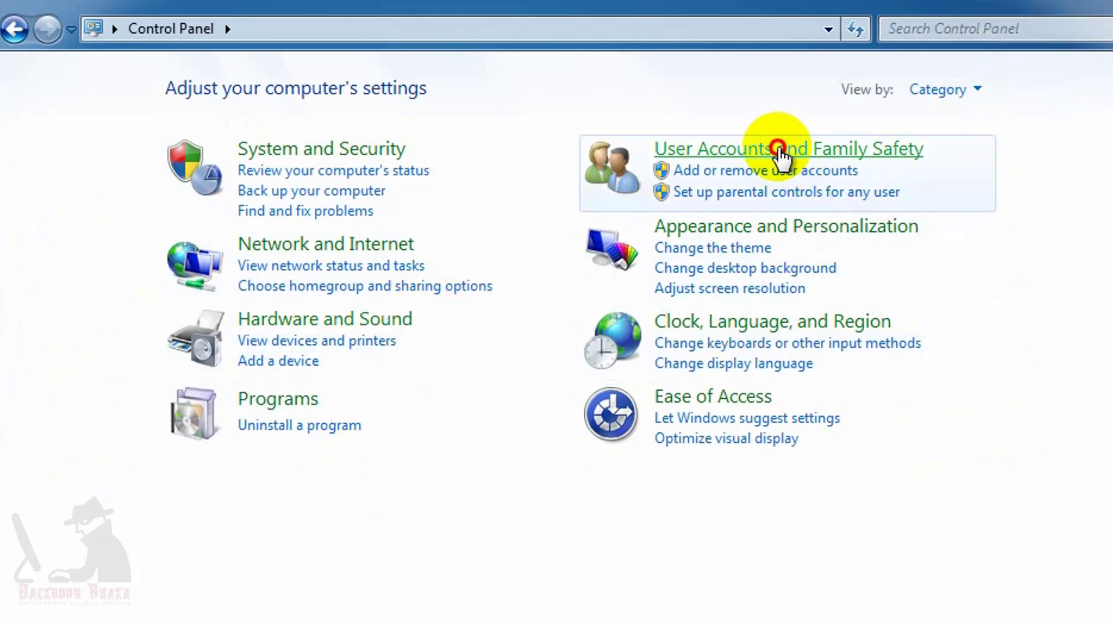
left_click(777, 149)
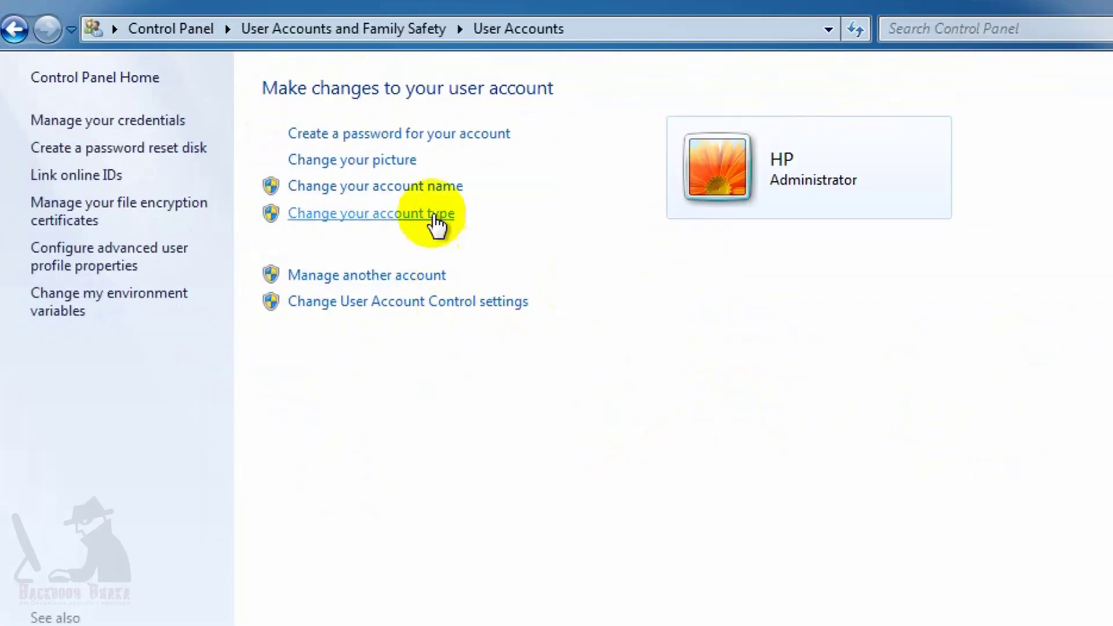
Create a password for the administrator account, entering and confirming the new account password
left_click(398, 135)
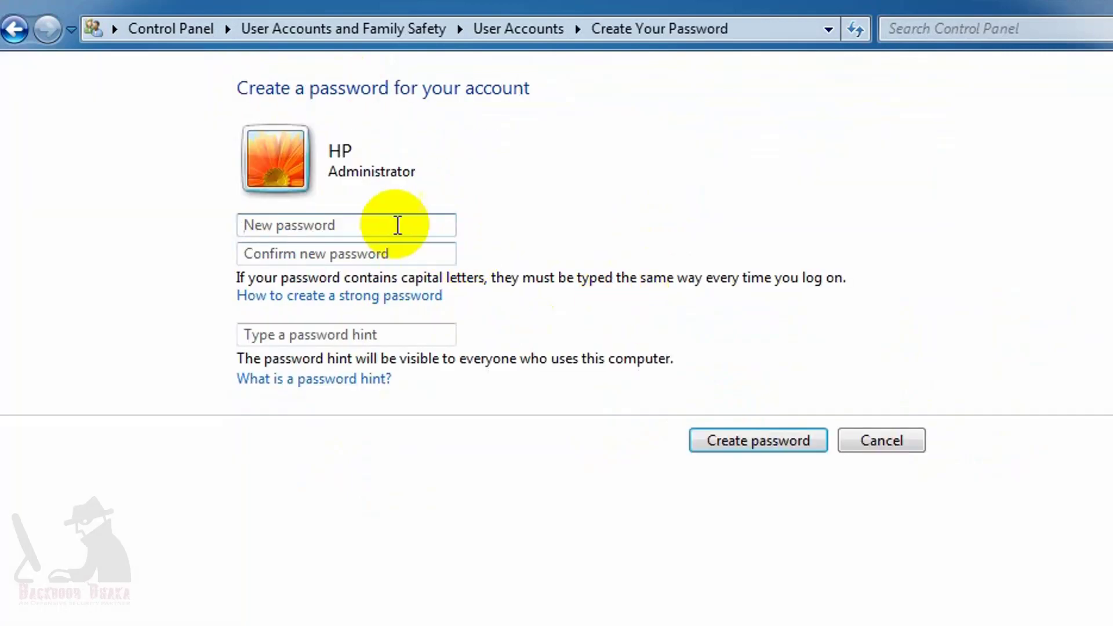
left_click(372, 227)
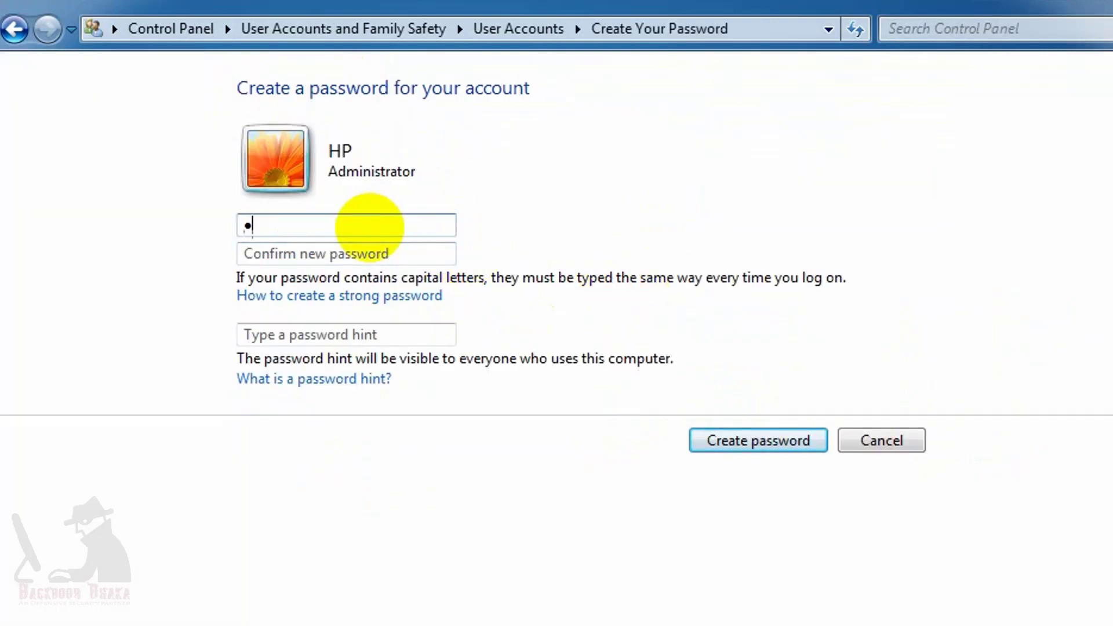
left_click(377, 257)
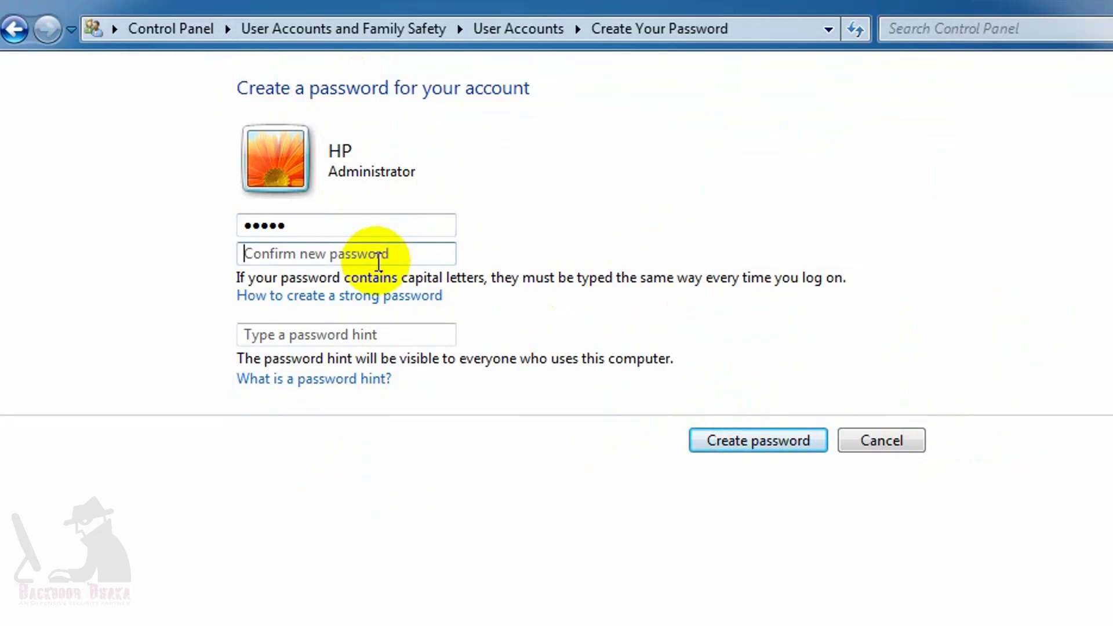
left_click(766, 445)
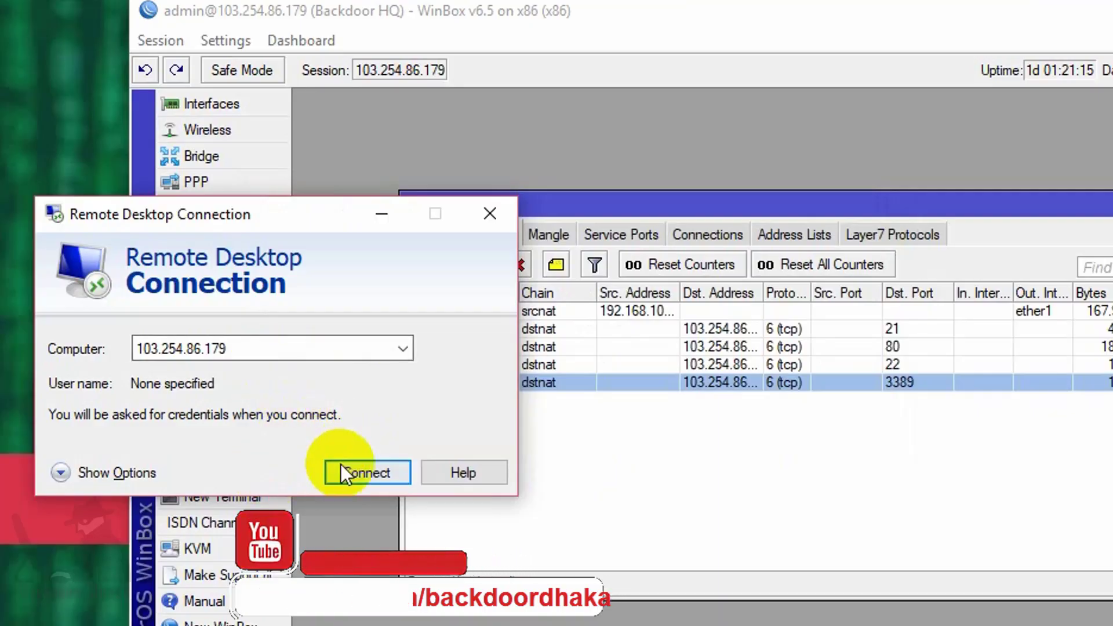
left_click(367, 467)
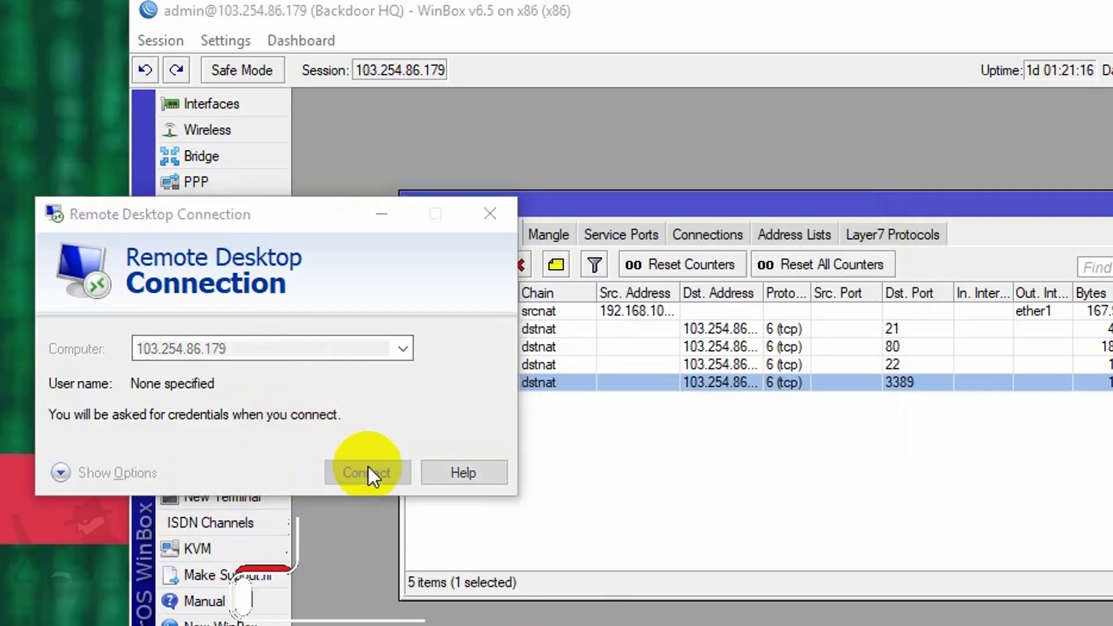
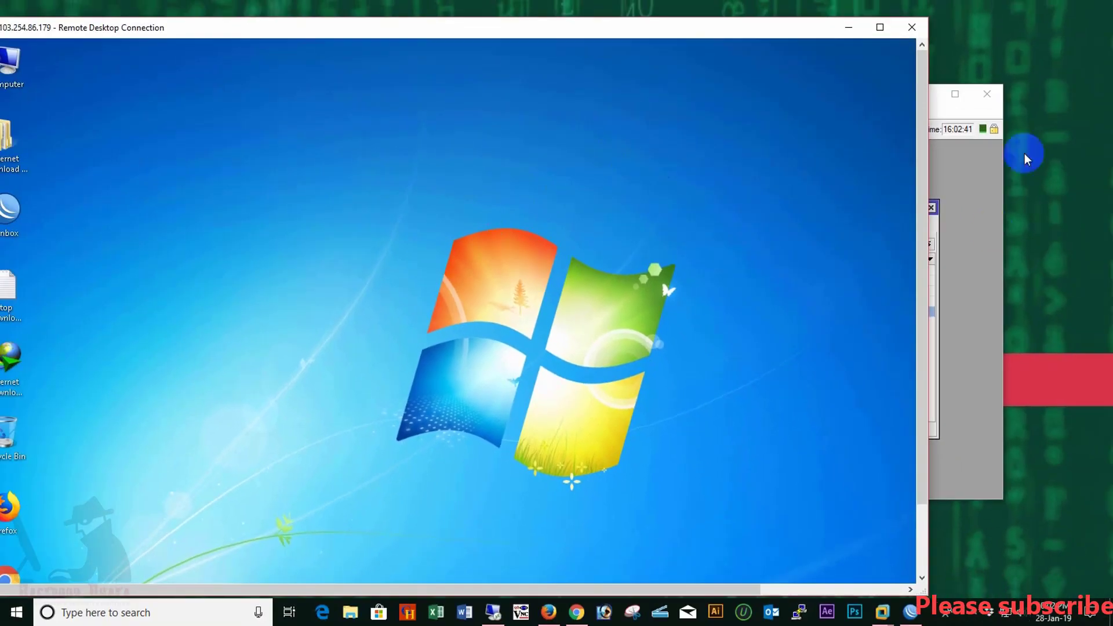
left_click(1000, 125)
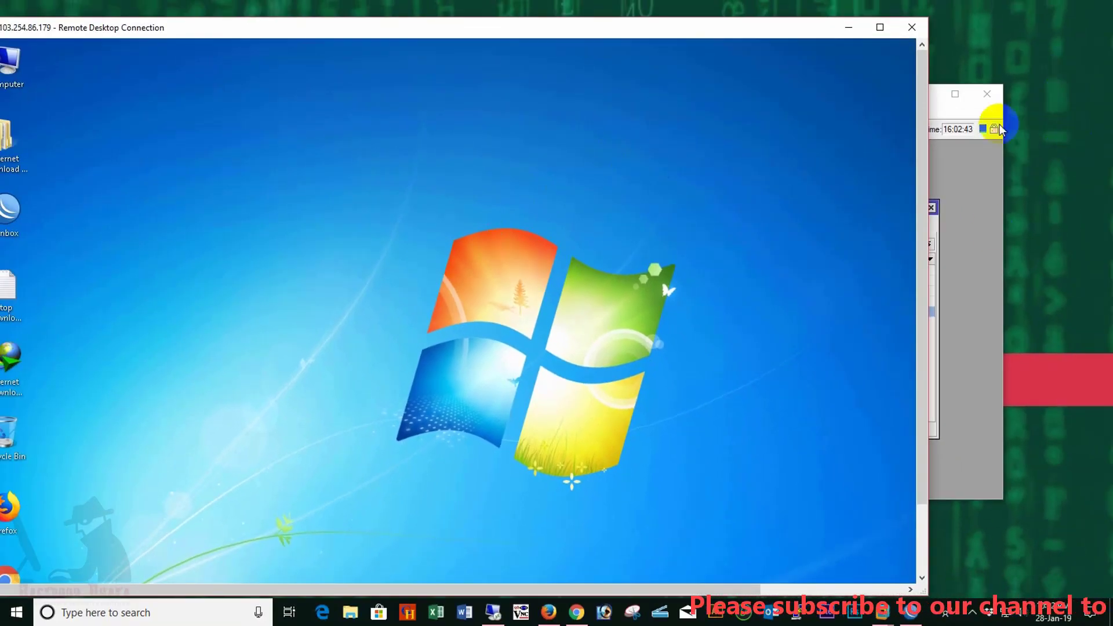
mouse_move(656, 30)
left_mouse_down()
mouse_move(763, 29)
mouse_move(754, 20)
mouse_move(655, 23)
left_mouse_up()
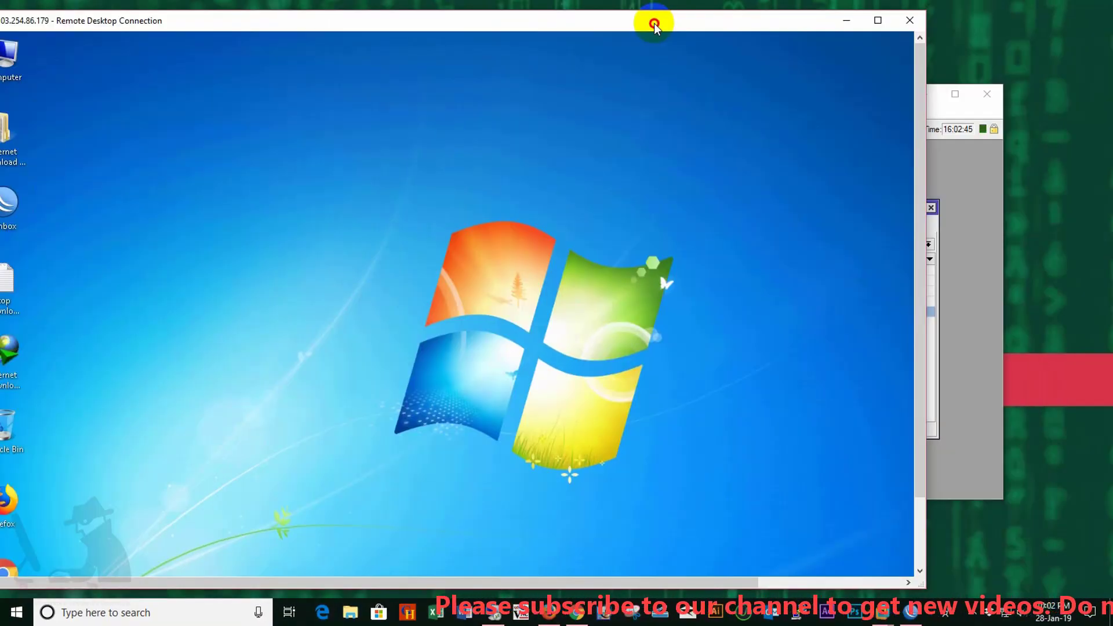